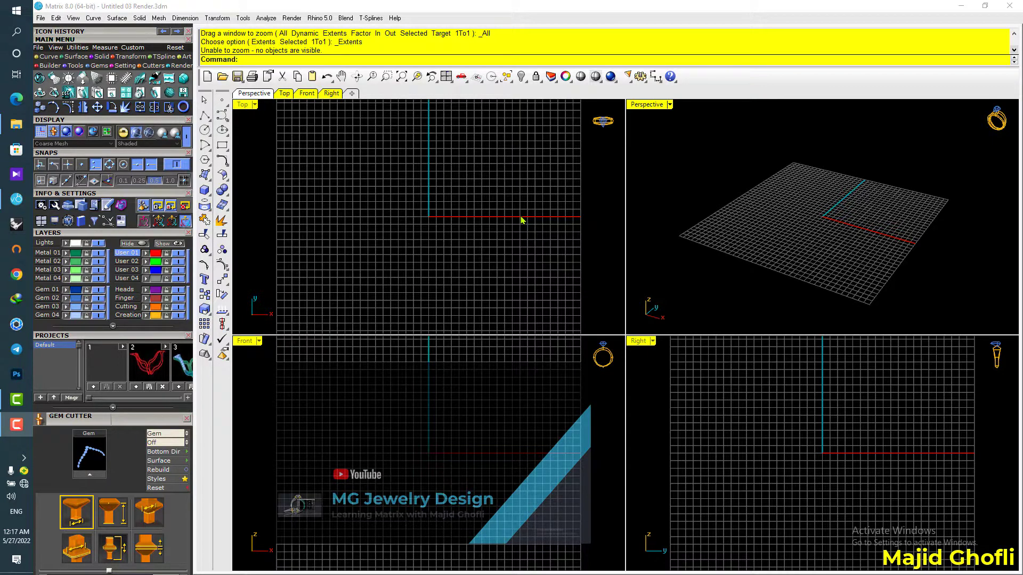
Create a ring rail in Euro size 52.
click(184, 107)
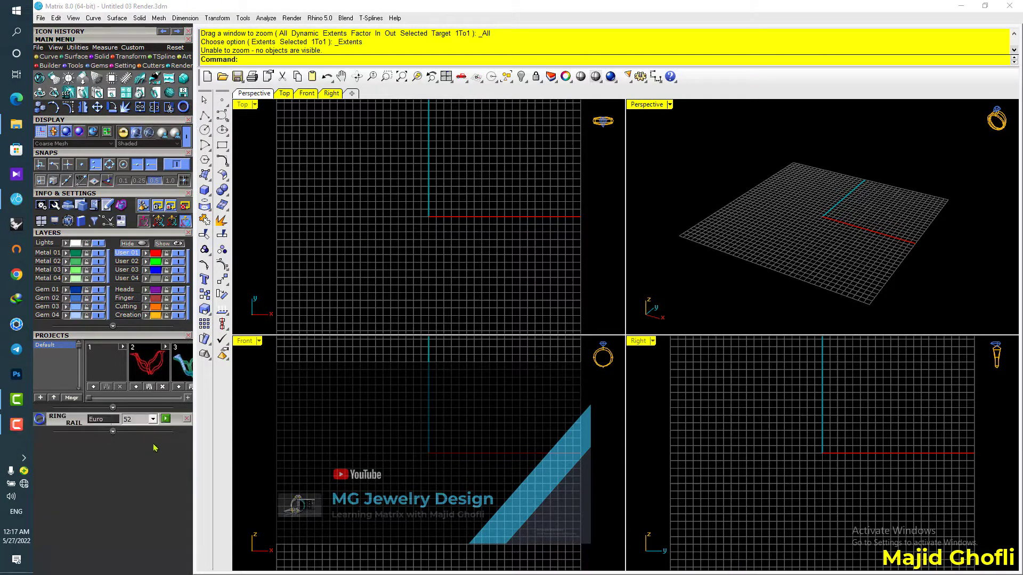
click(166, 419)
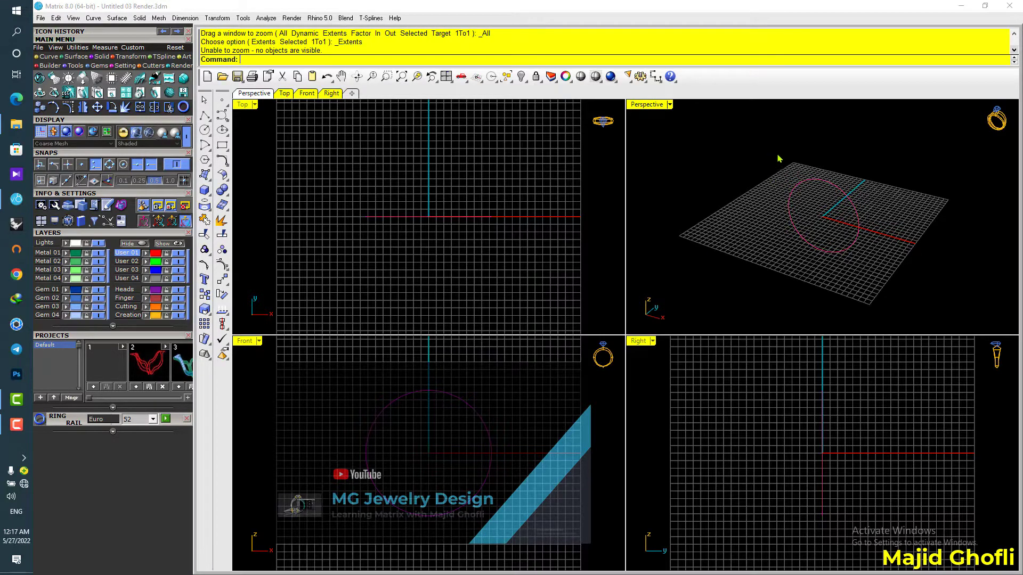
right_drag(779, 159, 864, 195)
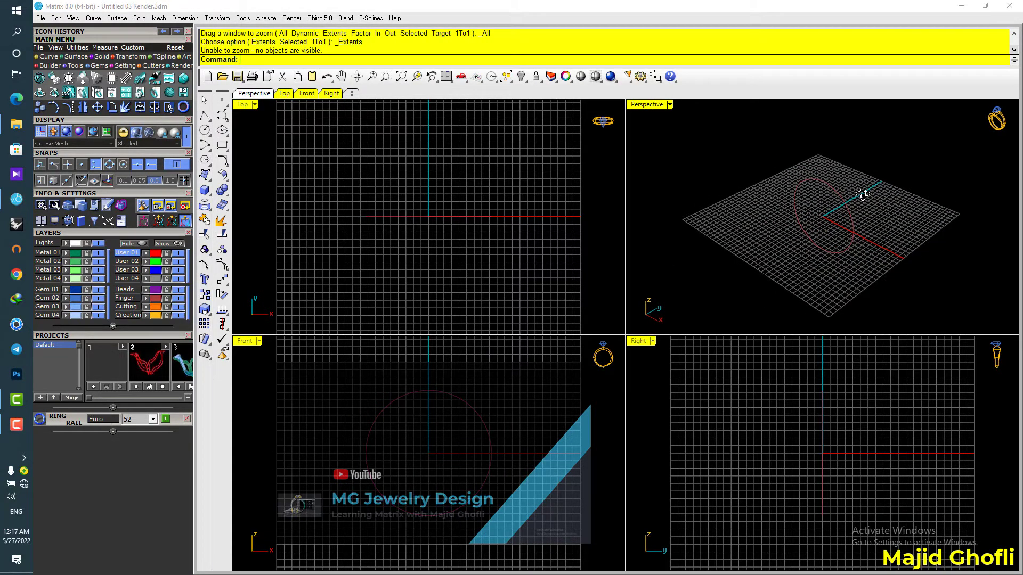
Extrude the ring rail on both sides by a distance of 20 as an open surface, keeping the input curve.
click(829, 190)
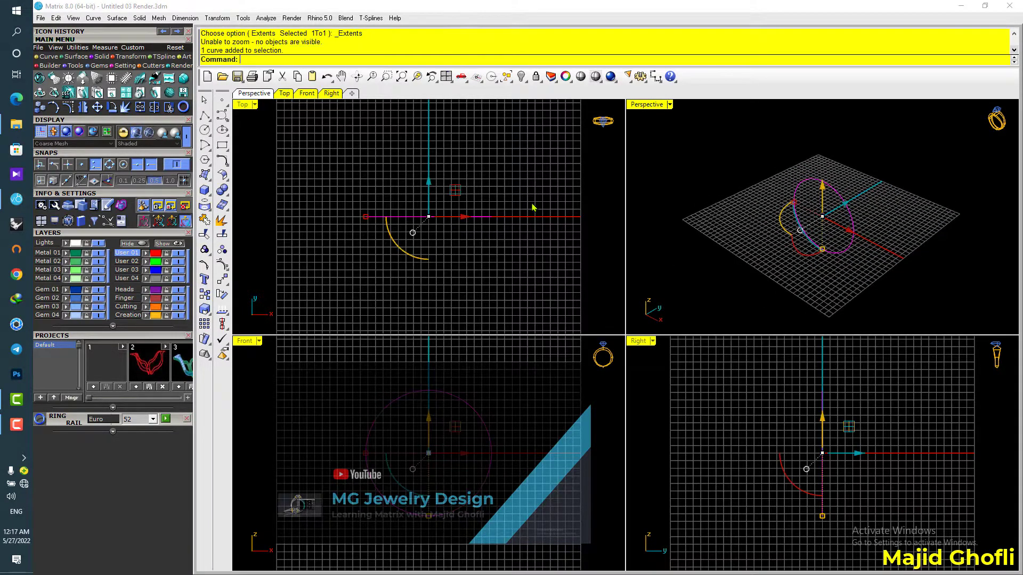
click(97, 58)
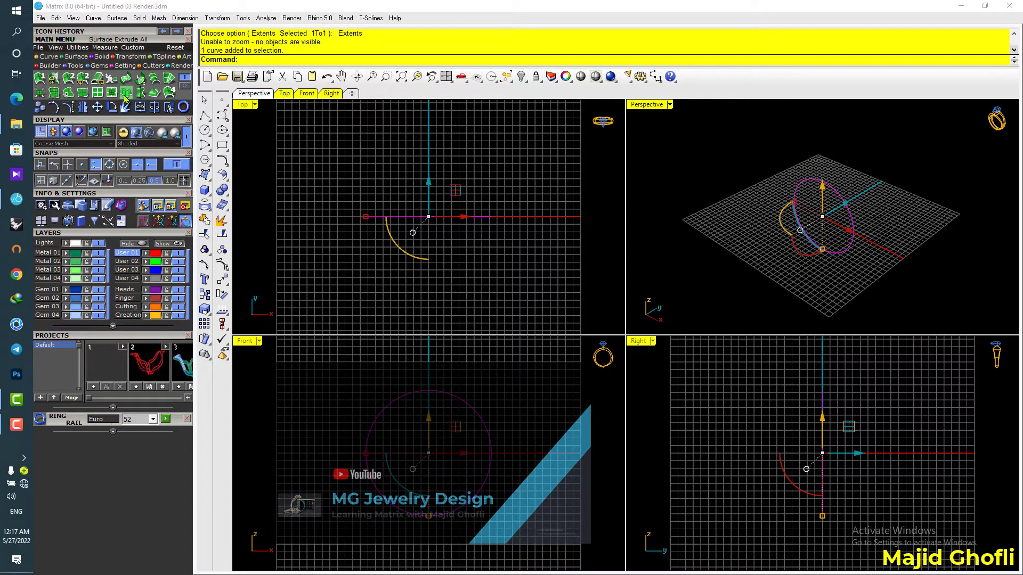
click(125, 98)
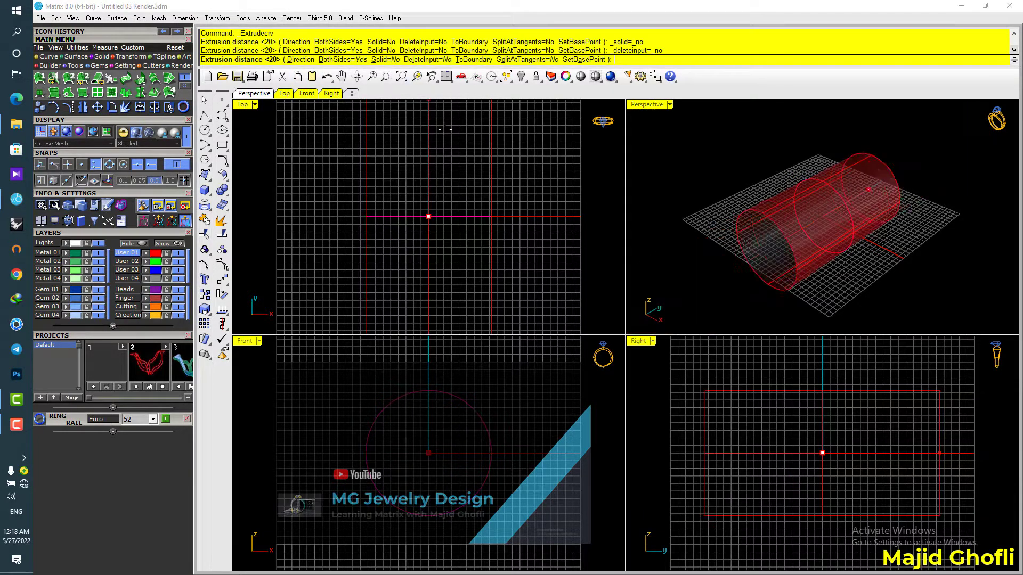
key(Return)
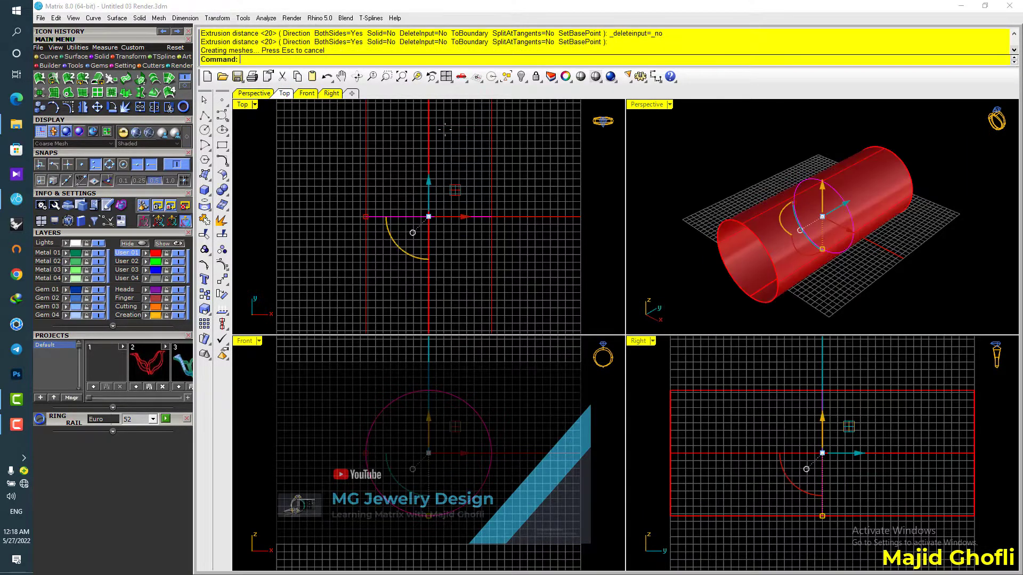
click(523, 192)
Extract the V-direction isocurves along the cylinder's top and bottom and move them to the Creation layer.
right_drag(764, 249, 769, 215)
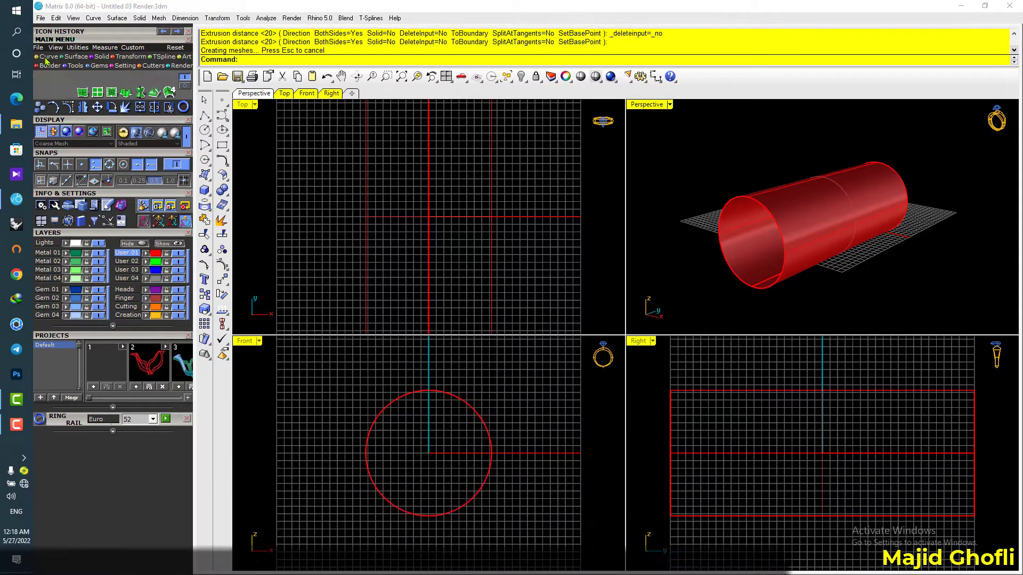
click(169, 93)
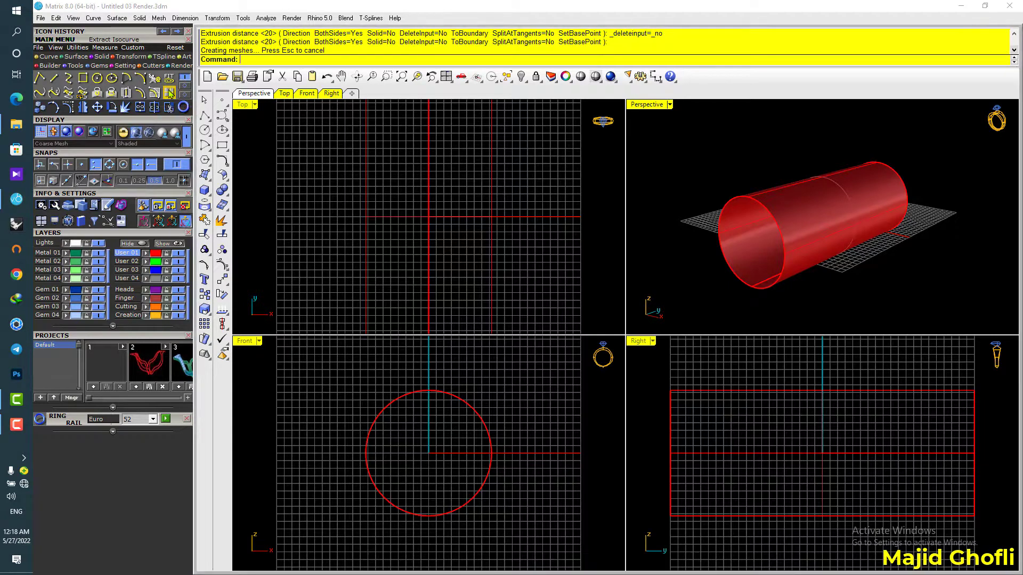
click(875, 167)
right_drag(876, 167, 866, 217)
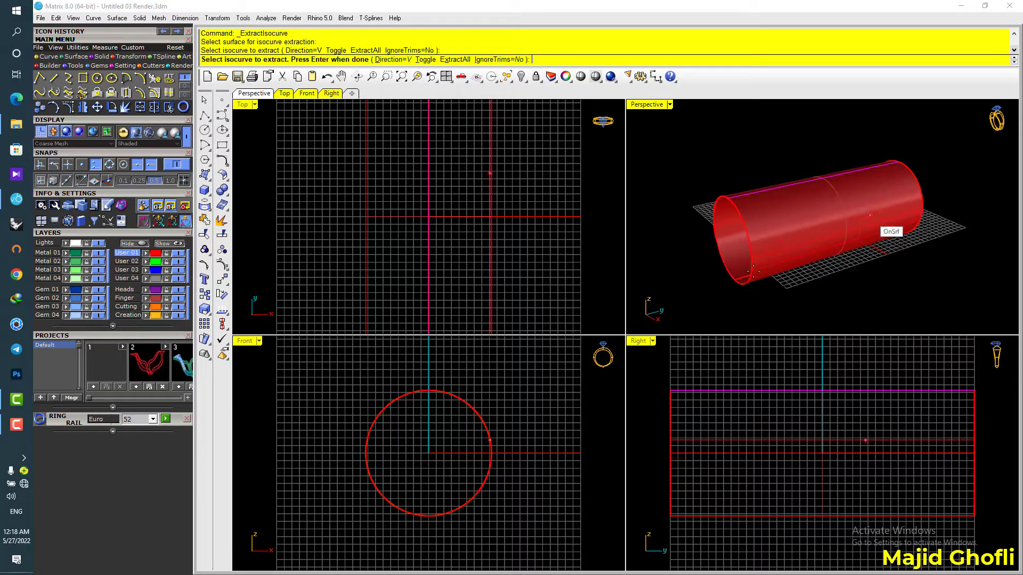
click(741, 281)
key(Return)
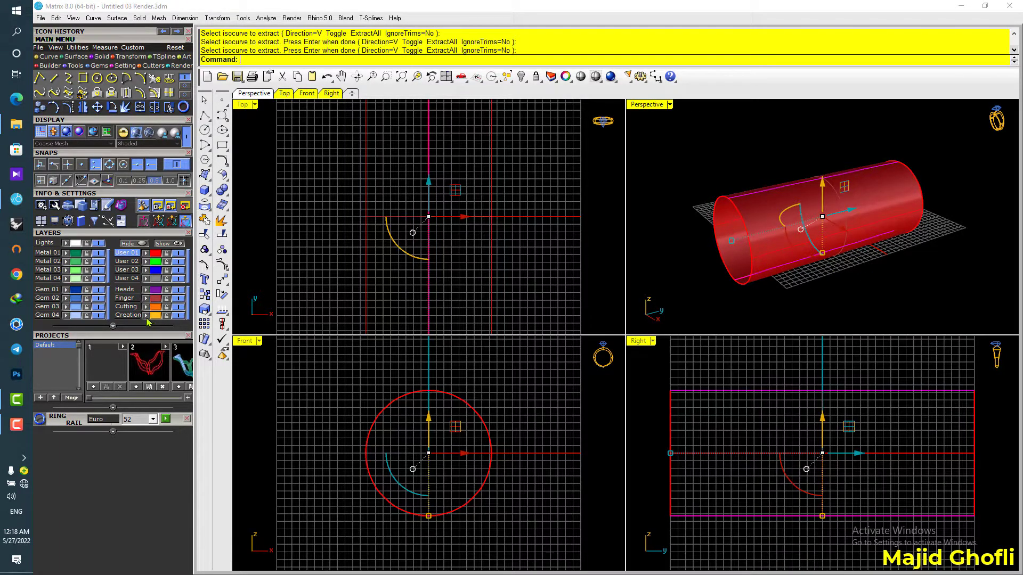
click(128, 316)
click(704, 151)
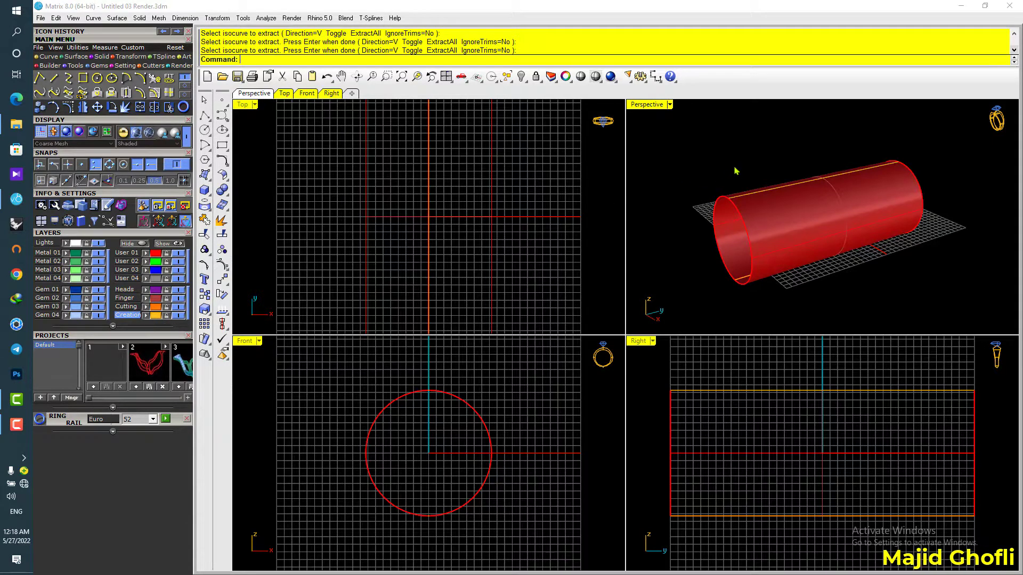
Draw an interpolated curve on the cylinder surface from the bottom isocurve near the middle to the top isocurve near the +Y end.
click(184, 86)
click(185, 94)
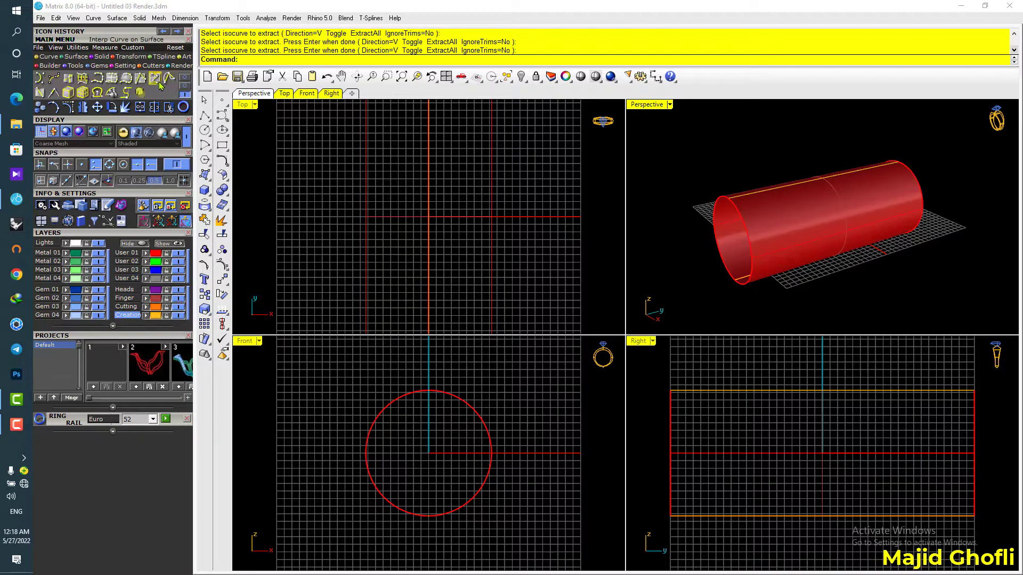
click(155, 79)
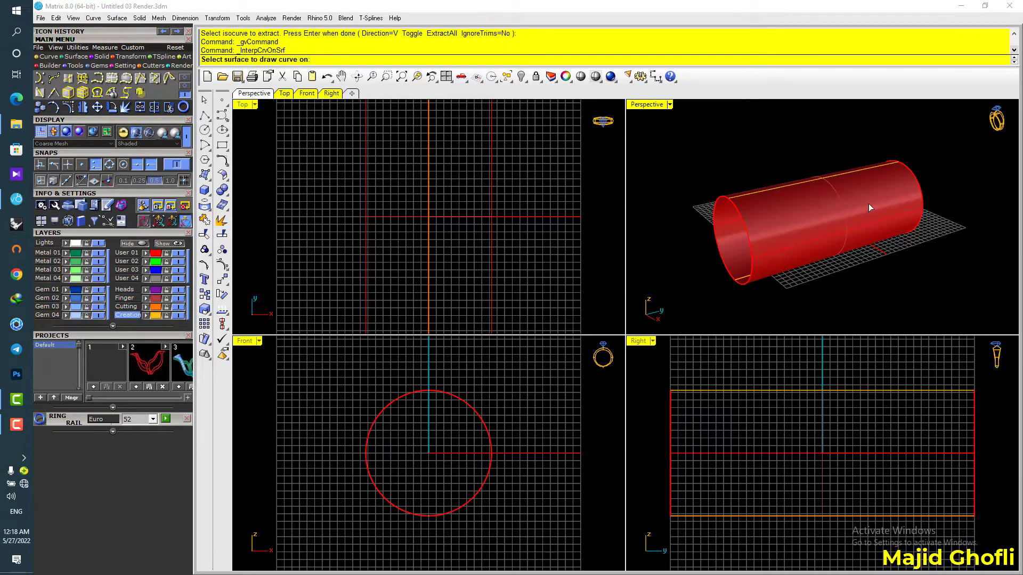
click(879, 221)
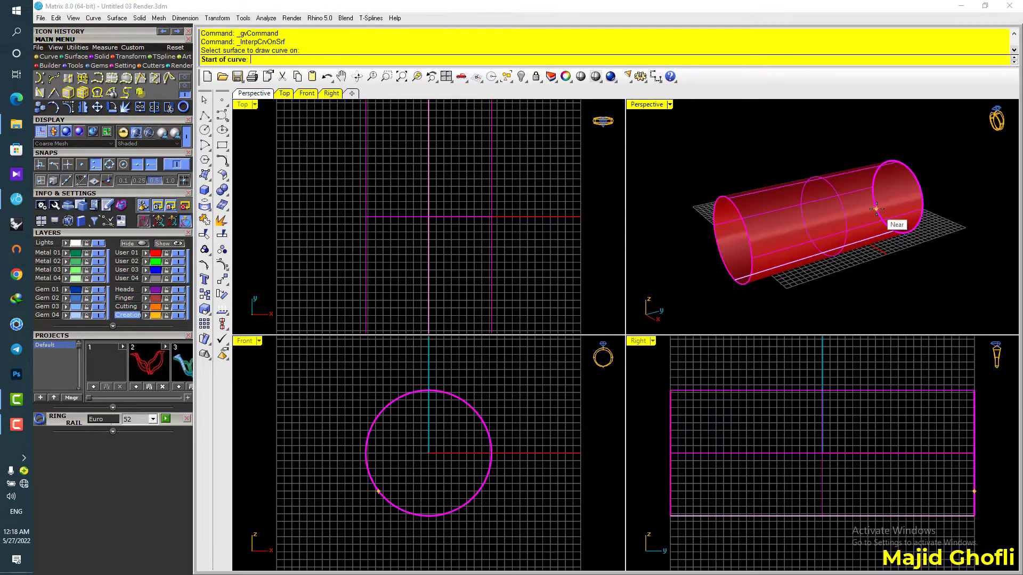
click(837, 516)
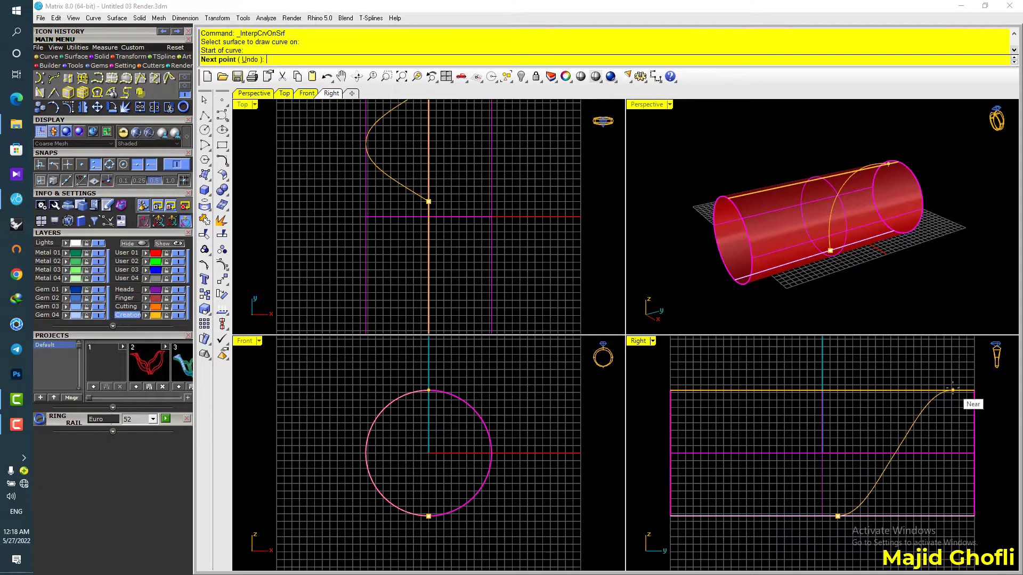
click(948, 390)
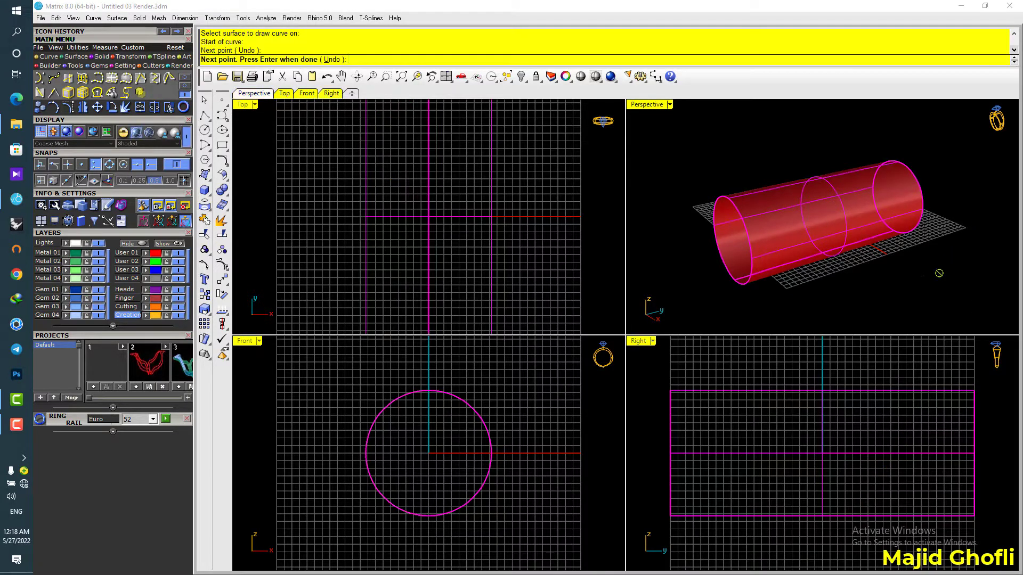
key(Return)
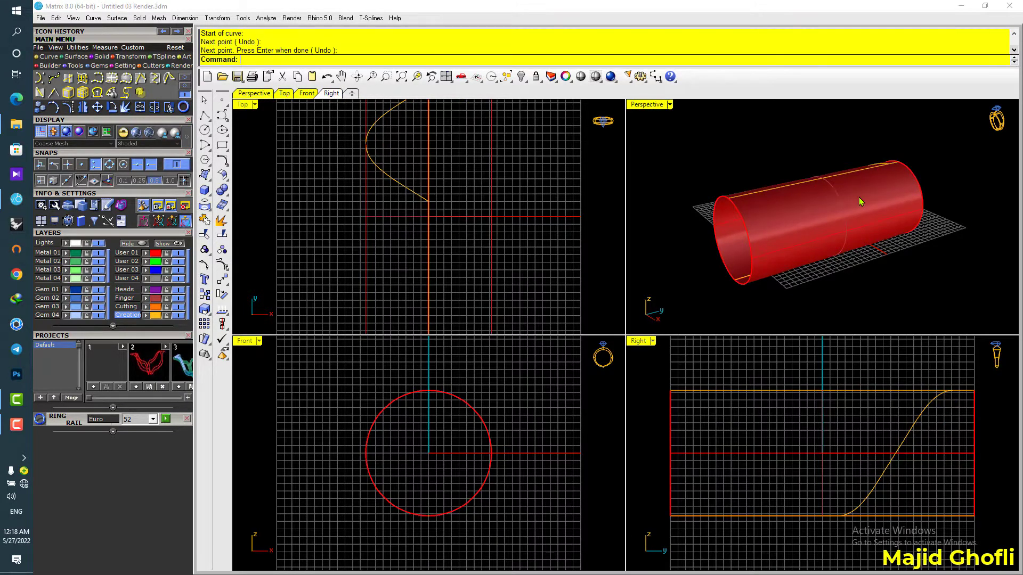
Mirror the S-shaped surface curve across the Y axis to the other side of the cylinder.
right_drag(860, 202, 756, 199)
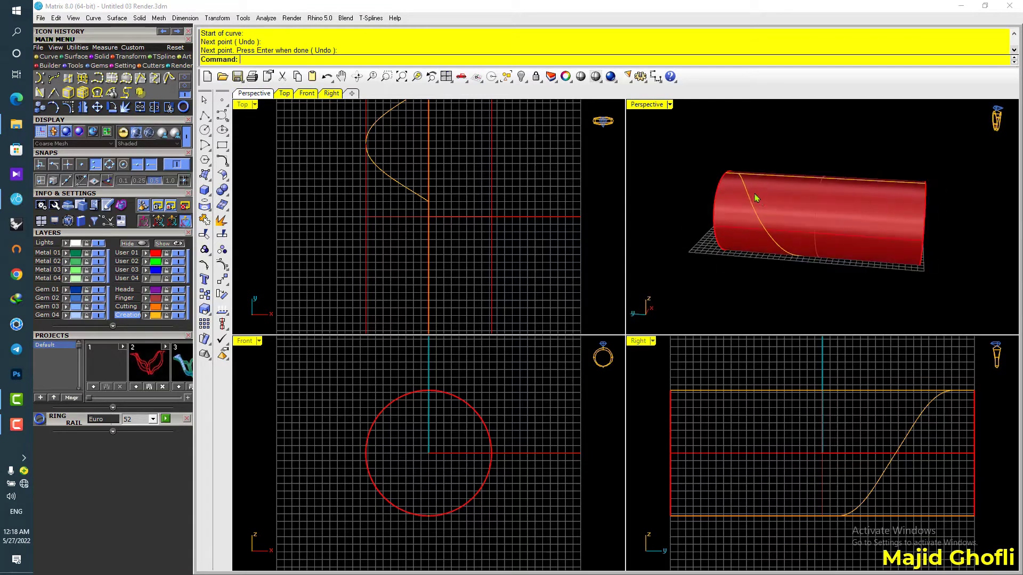
scroll(755, 195, up, 4)
click(747, 201)
click(838, 227)
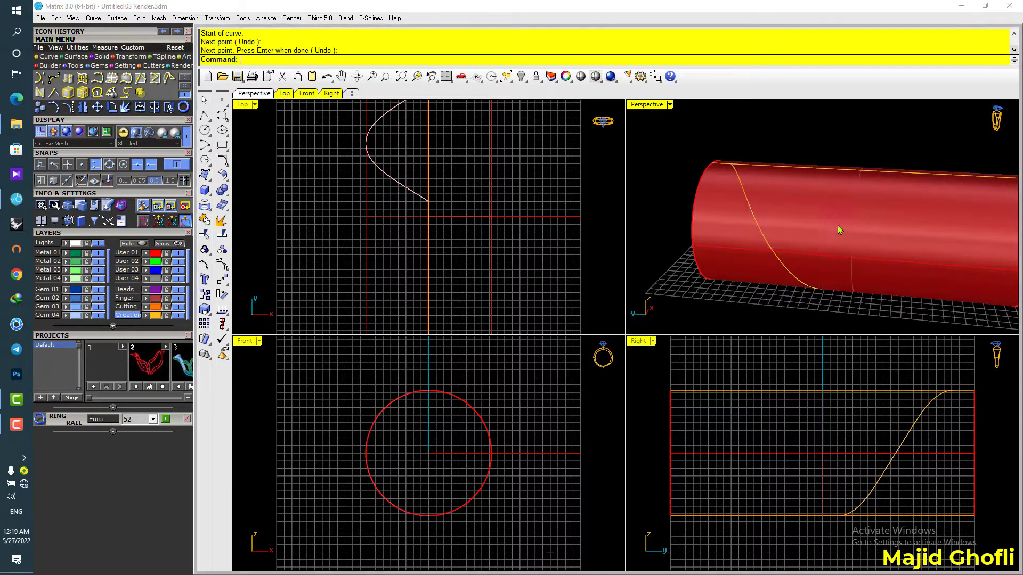
right_drag(838, 230, 746, 228)
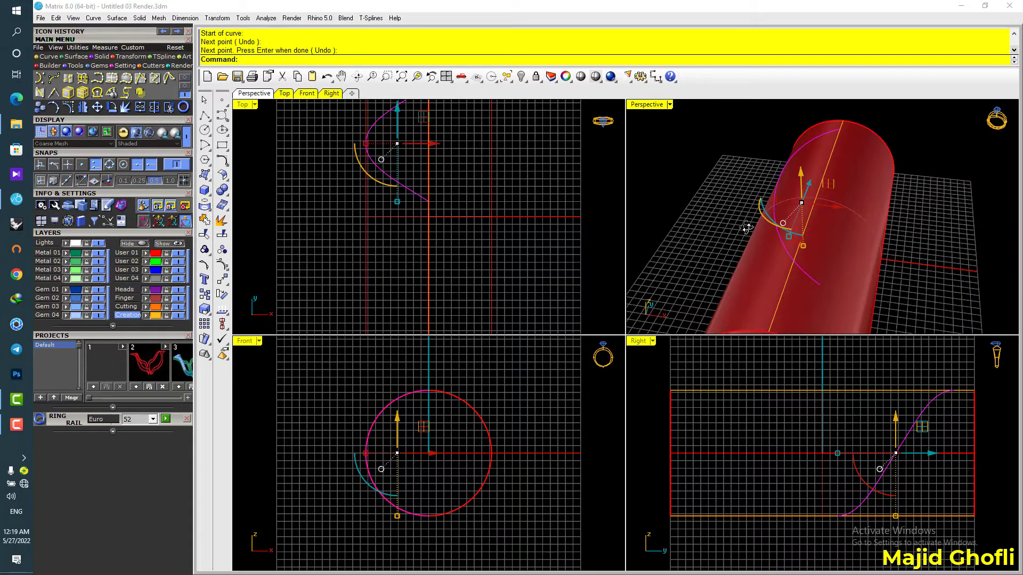
key(F4)
Mirror both S-shaped curves across the X axis to the opposite end of the cylinder.
right_drag(867, 217, 648, 166)
shift+click(864, 200)
key(Return)
text(x)
key(Return)
Try to offset the original S-shaped curve on the cylinder surface.
double_click(656, 108)
click(778, 185)
right_drag(778, 185, 809, 201)
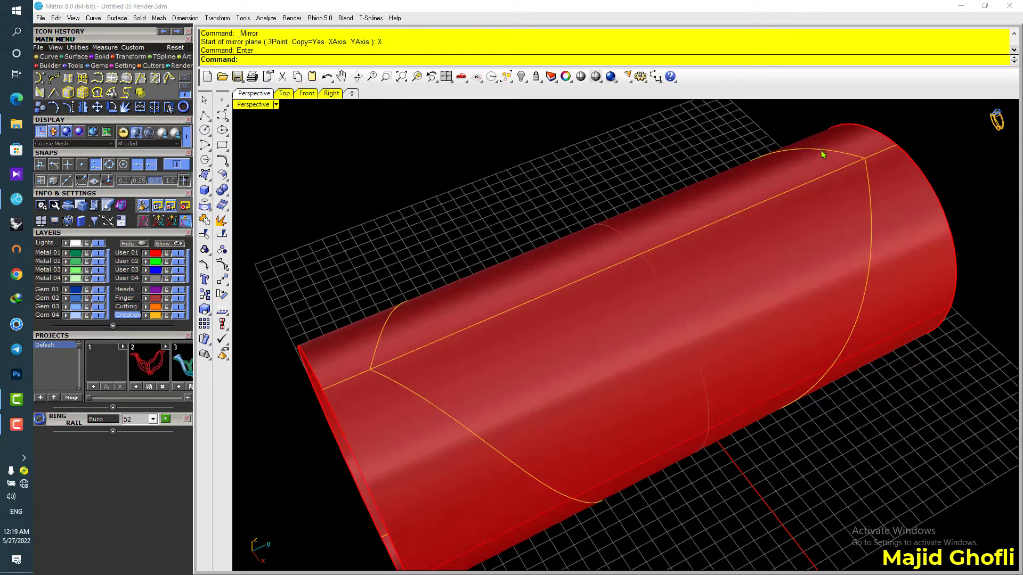
click(822, 154)
click(185, 86)
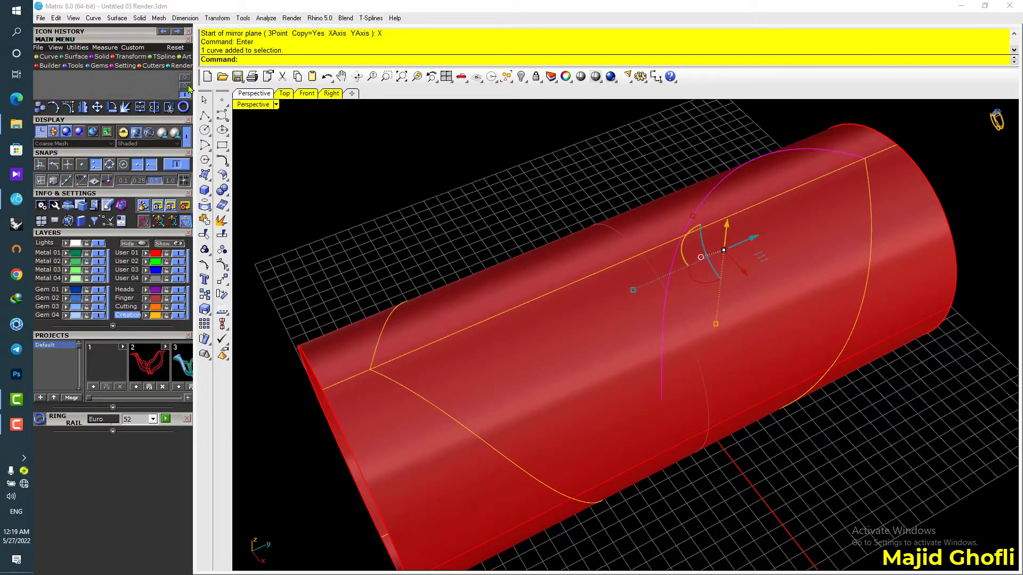
click(185, 78)
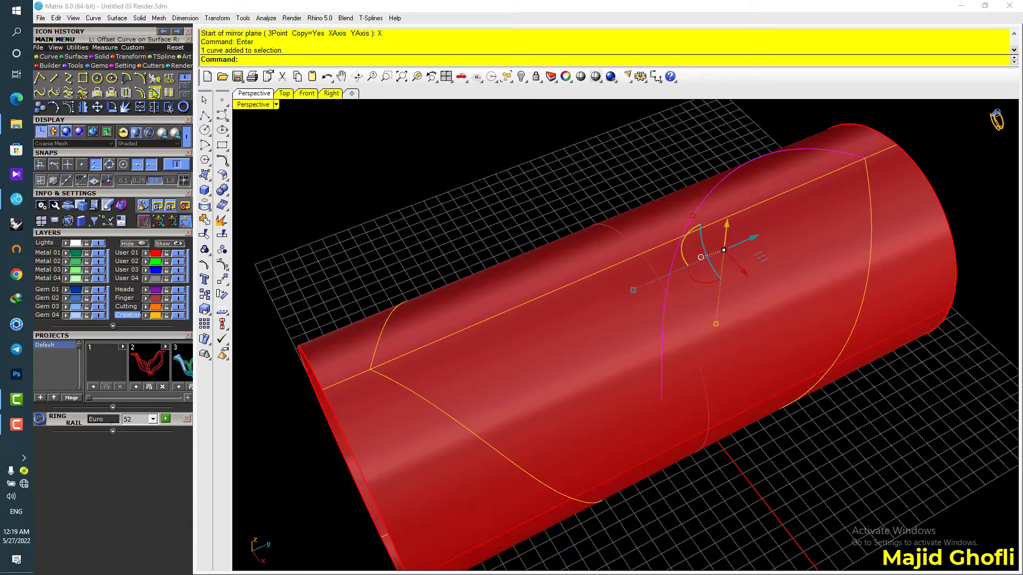
click(805, 208)
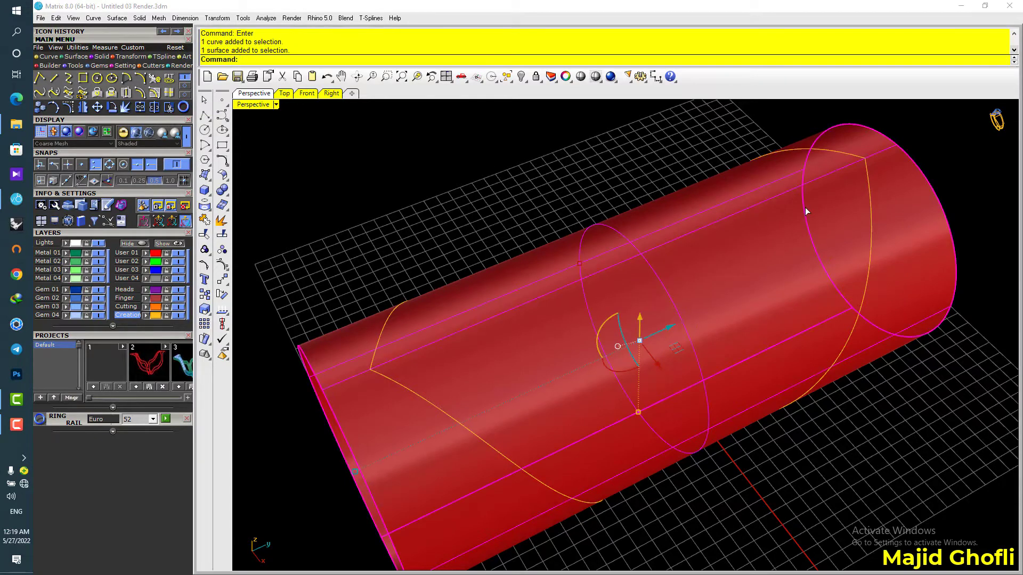
click(637, 152)
Offset the mirrored S-shaped curve on the +X side near the +Y end by 1.5 on the cylinder surface.
right_click(637, 152)
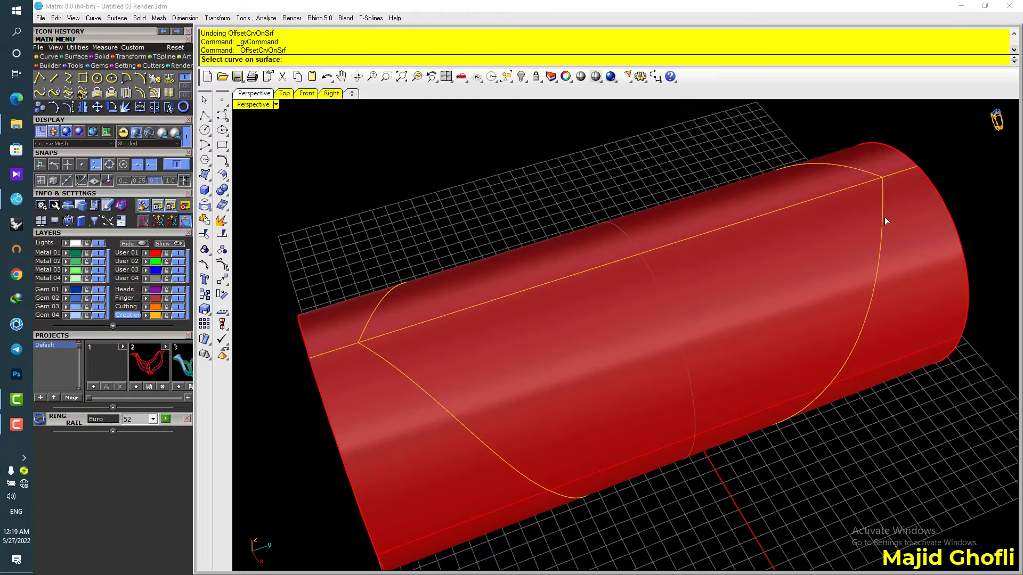
click(883, 218)
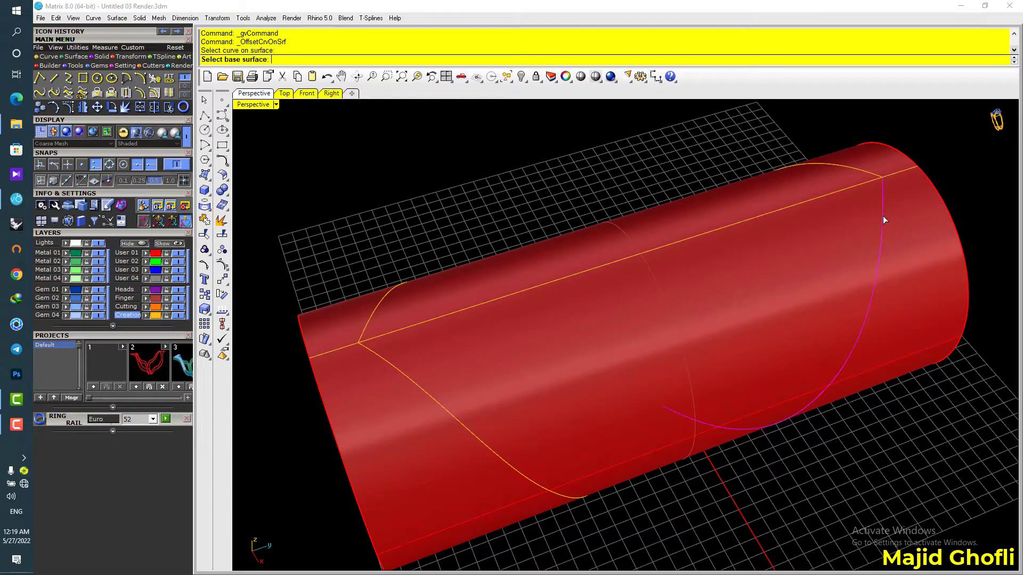
click(800, 253)
right_click(766, 293)
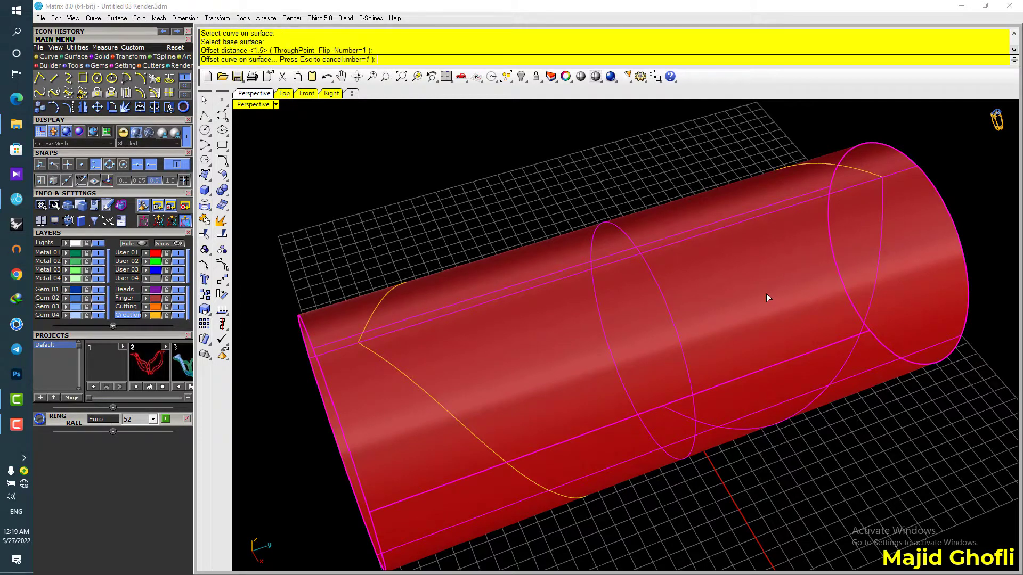
right_drag(774, 302, 739, 298)
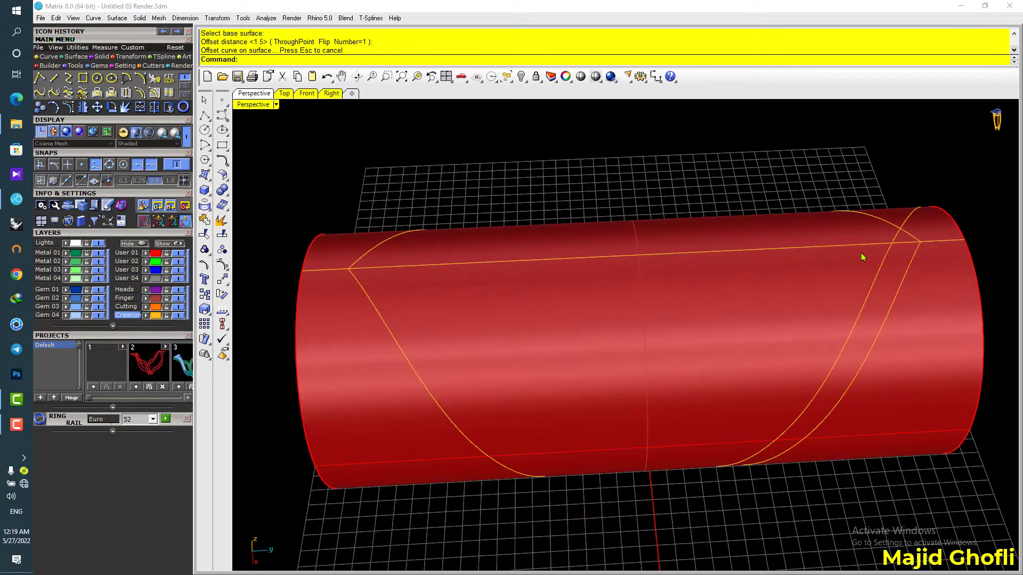
Mirror the offset curve across the Y axis to the other side of the cylinder.
click(881, 271)
key(F4)
right_drag(790, 223, 854, 237)
Trim the two offset curves against each other, removing the ends that extend past their crossing on the top centerline.
shift+click(852, 138)
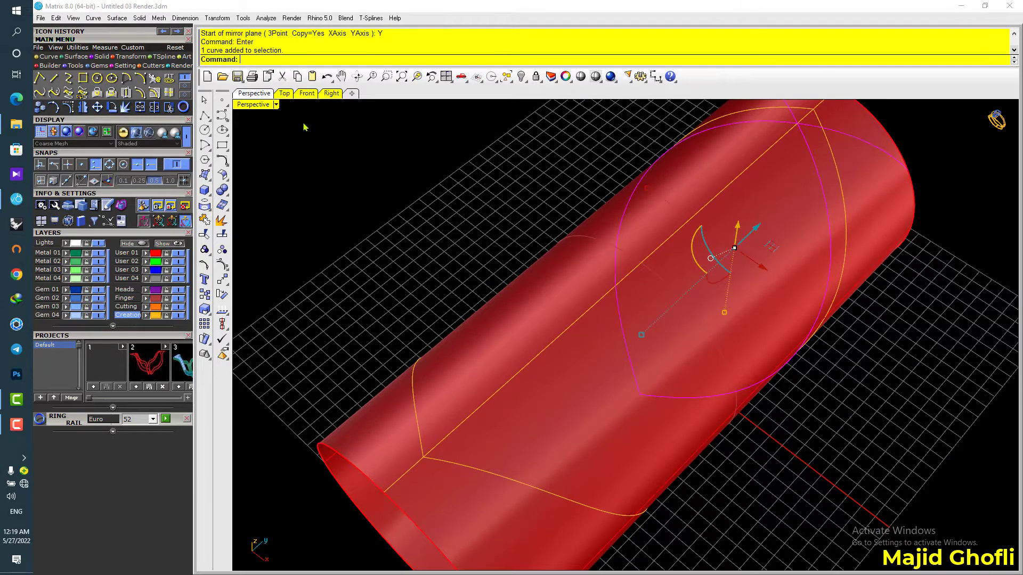
double_click(254, 104)
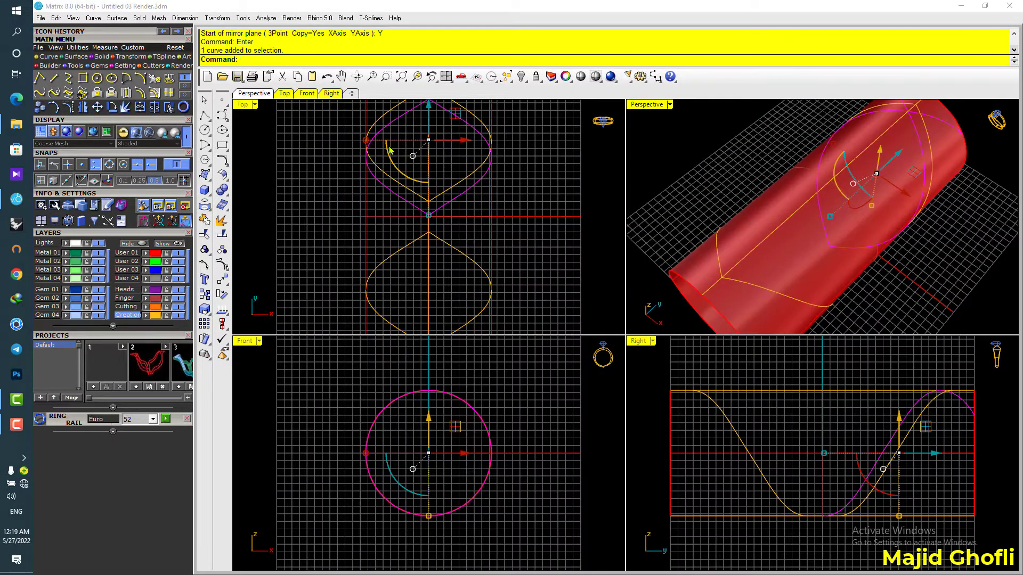
click(169, 107)
click(445, 171)
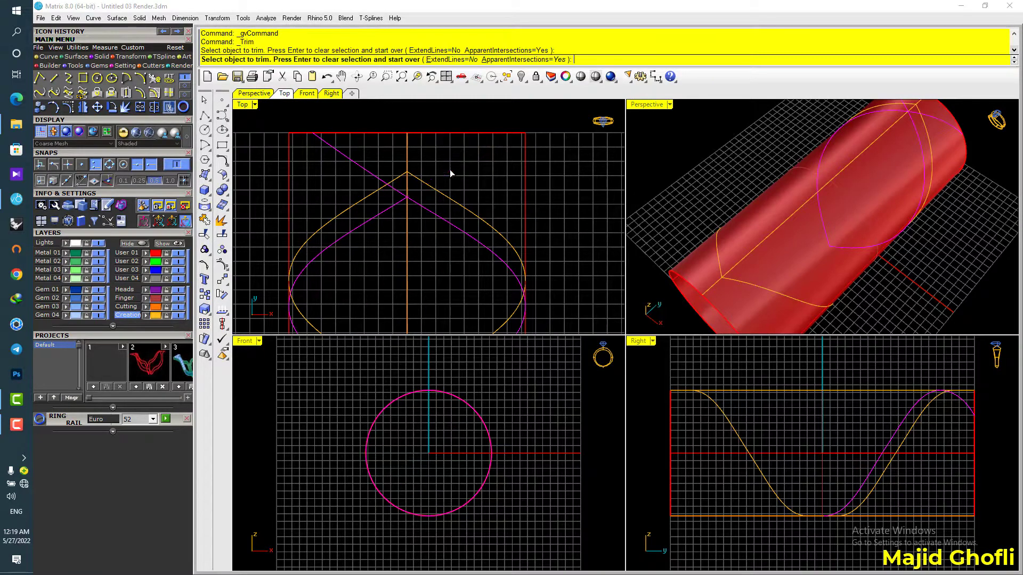
click(365, 168)
right_click(548, 177)
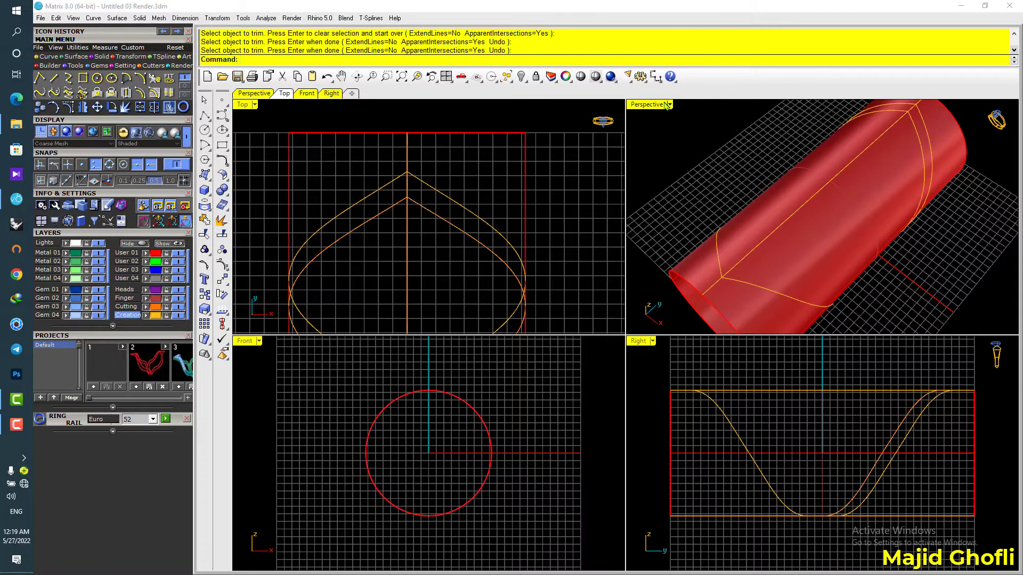
Mirror the two trimmed offset curves near the cylinder's +Y end across the X axis to the opposite end.
double_click(651, 105)
right_drag(821, 202, 798, 191)
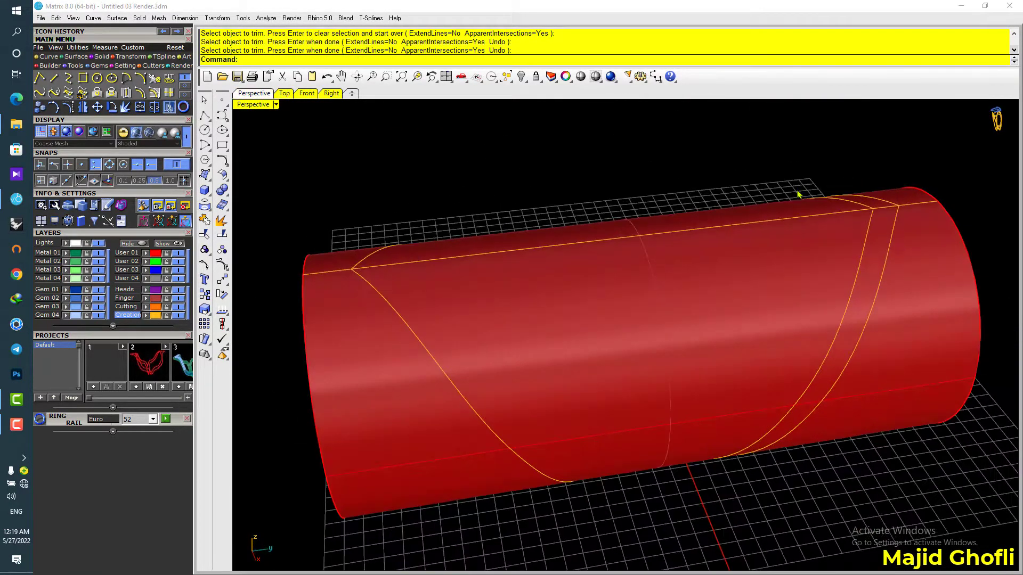
click(873, 236)
click(905, 254)
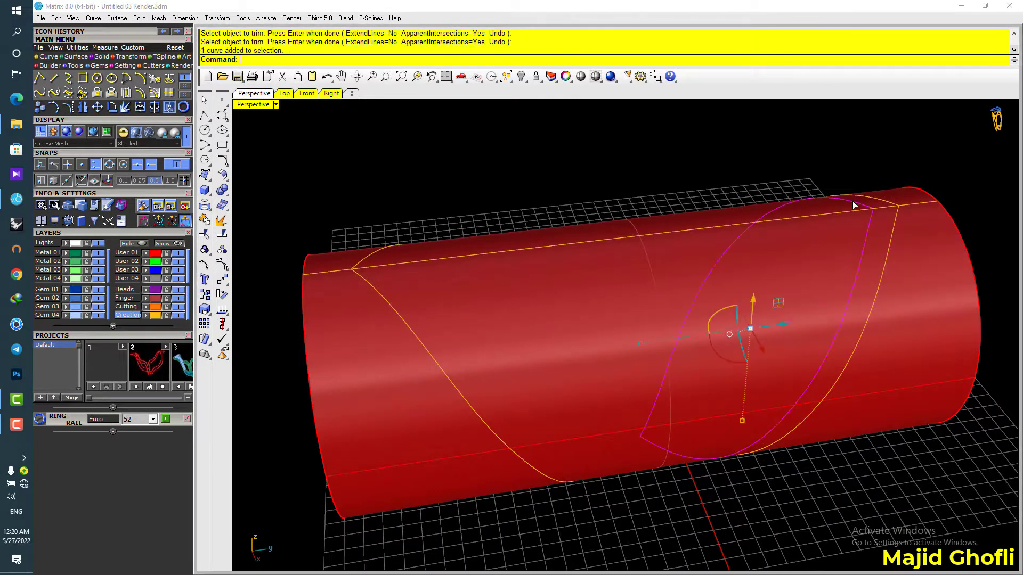
key(F4)
scroll(539, 181, down, 2)
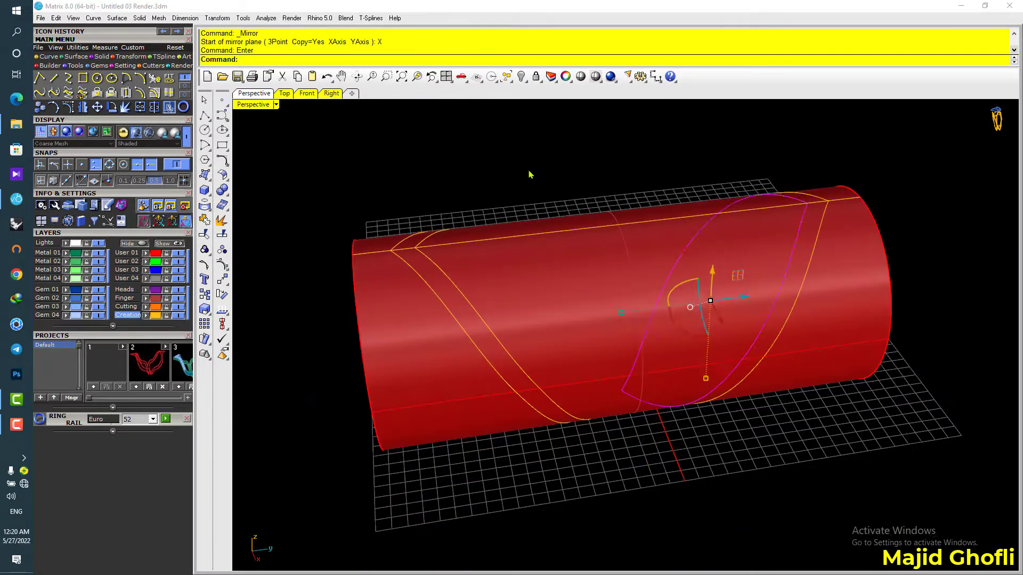
click(545, 179)
Delete all the construction curves drawn on the cylinder surface, keeping the cylinder itself.
right_drag(838, 250, 582, 332)
drag(301, 154, 848, 471)
key(Delete)
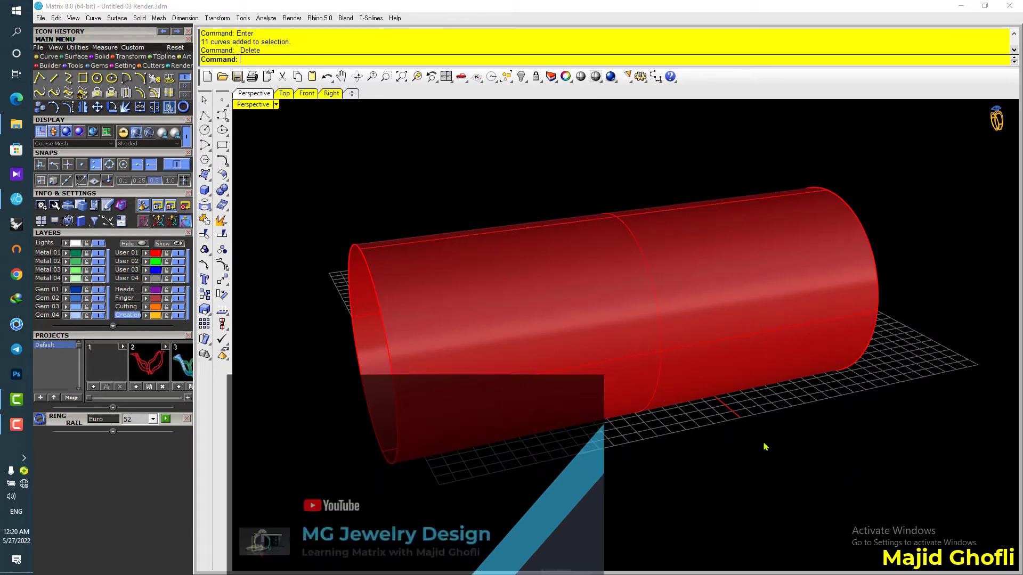
Import the saved project curves Default_2.3dm onto the cylinder.
click(137, 387)
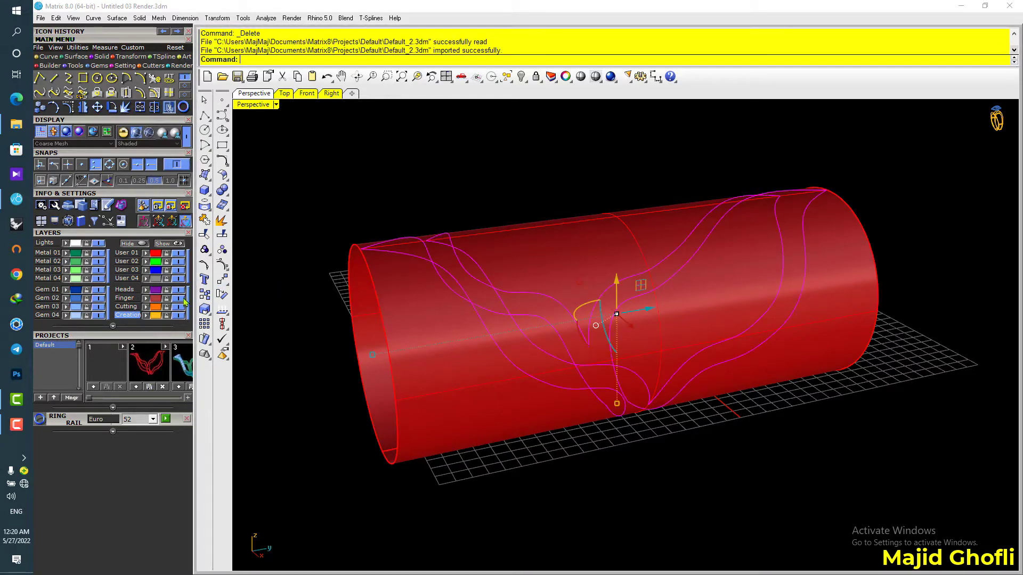
click(472, 182)
right_drag(467, 248, 428, 250)
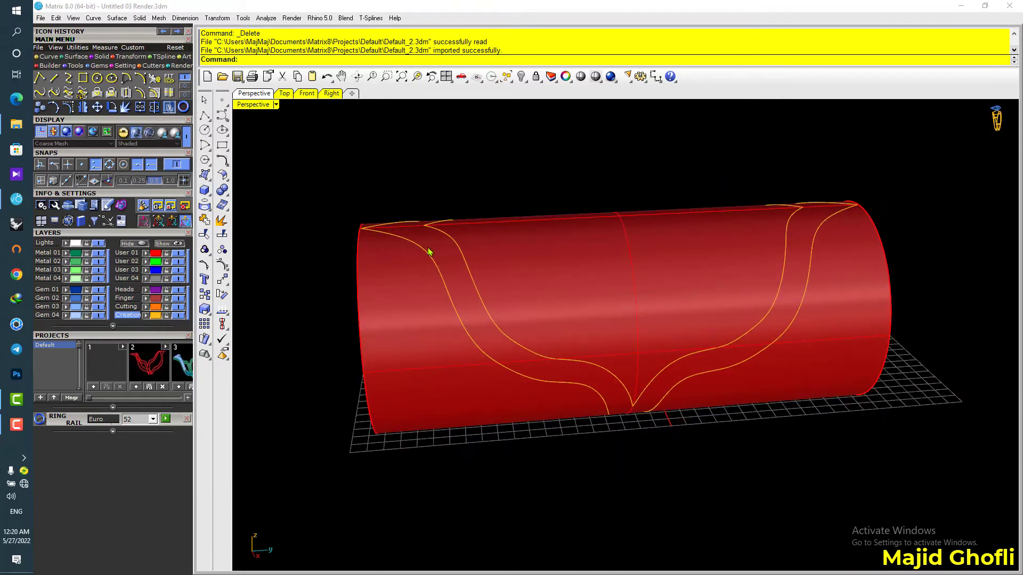
right_drag(655, 354, 676, 431)
right_drag(630, 304, 570, 362)
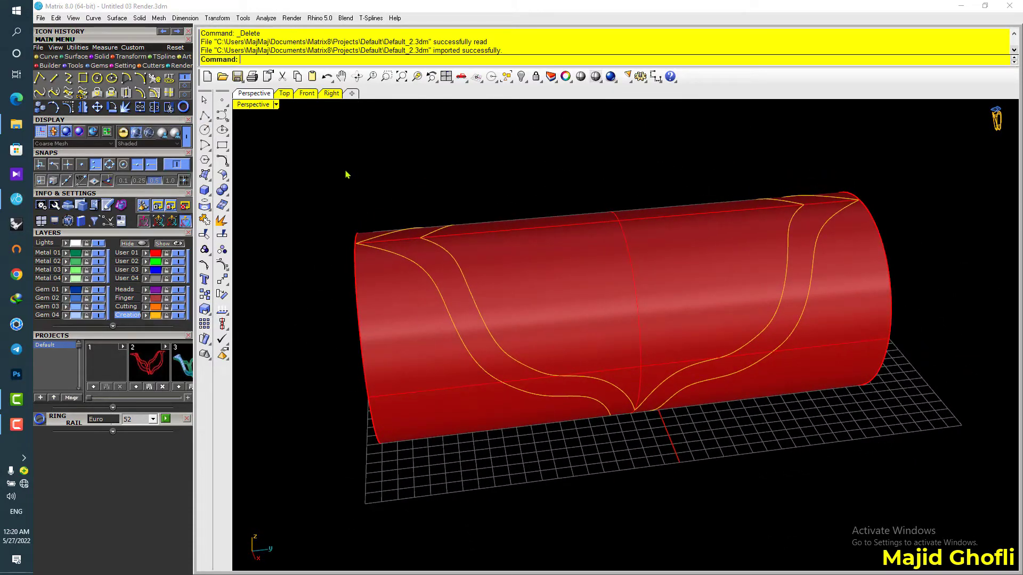
Trim the cylinder with the imported Creation-layer curves, removing both outer ends and the middle region to leave a wavy ring band.
click(128, 315)
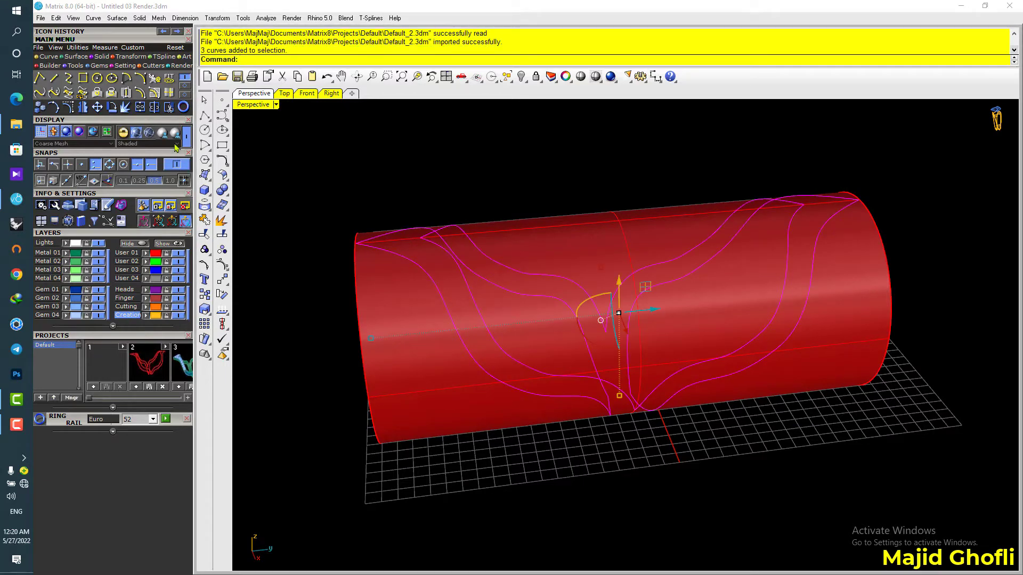
click(168, 107)
click(386, 308)
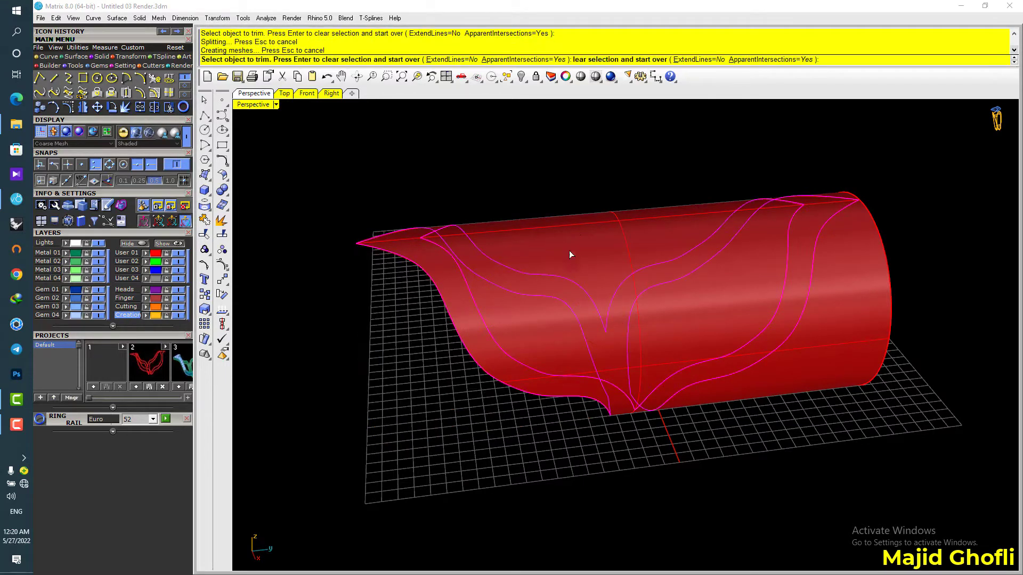
click(572, 235)
click(842, 302)
key(Return)
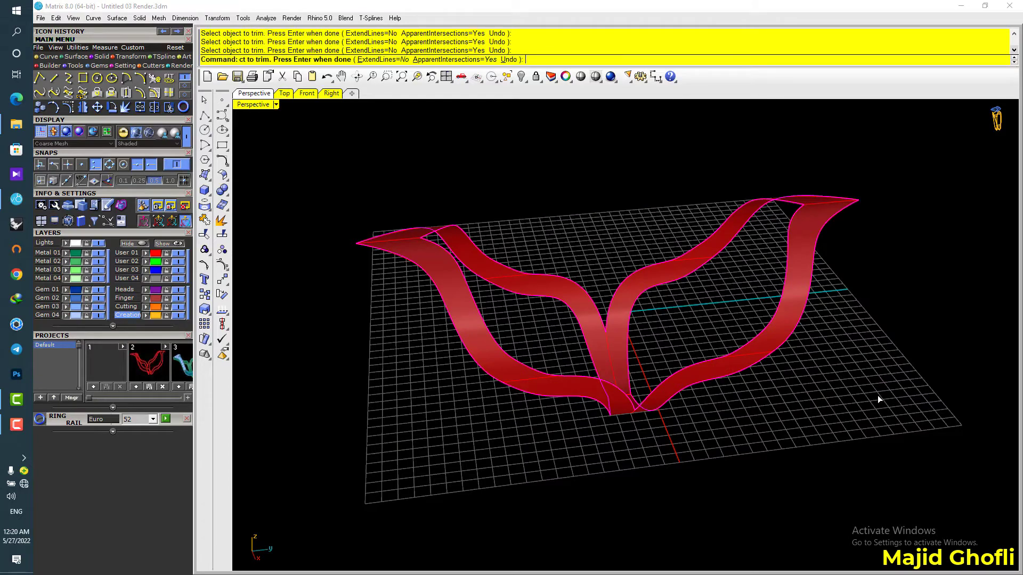
Offset the trimmed band surface outward by 1.5 as a solid.
right_drag(877, 395, 463, 290)
click(461, 286)
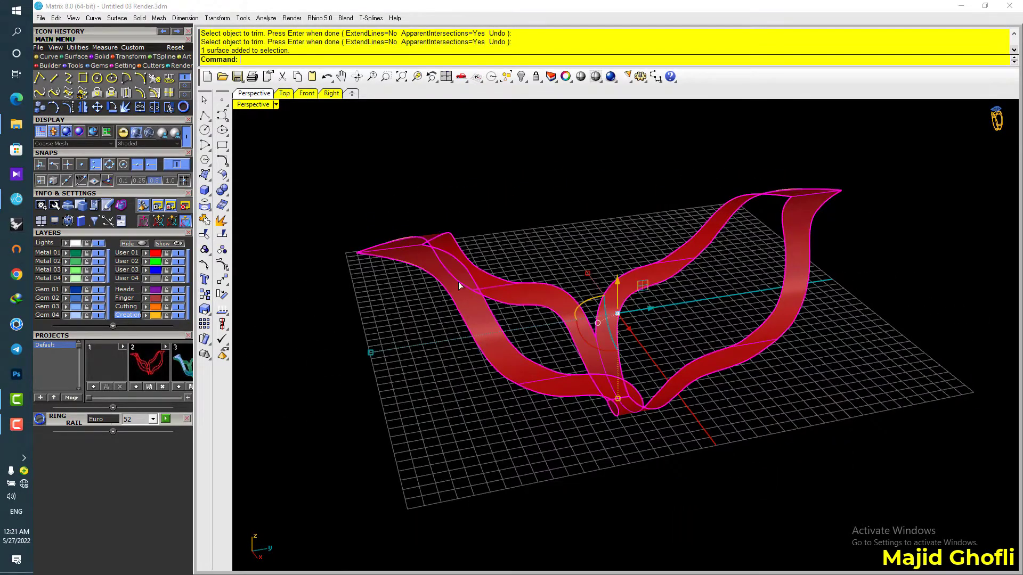
click(76, 56)
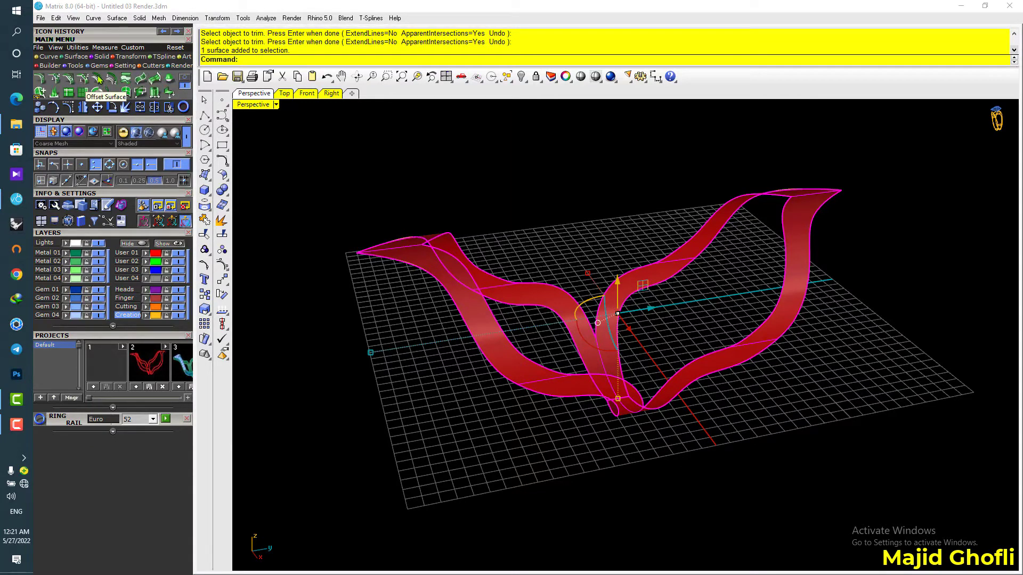
click(98, 79)
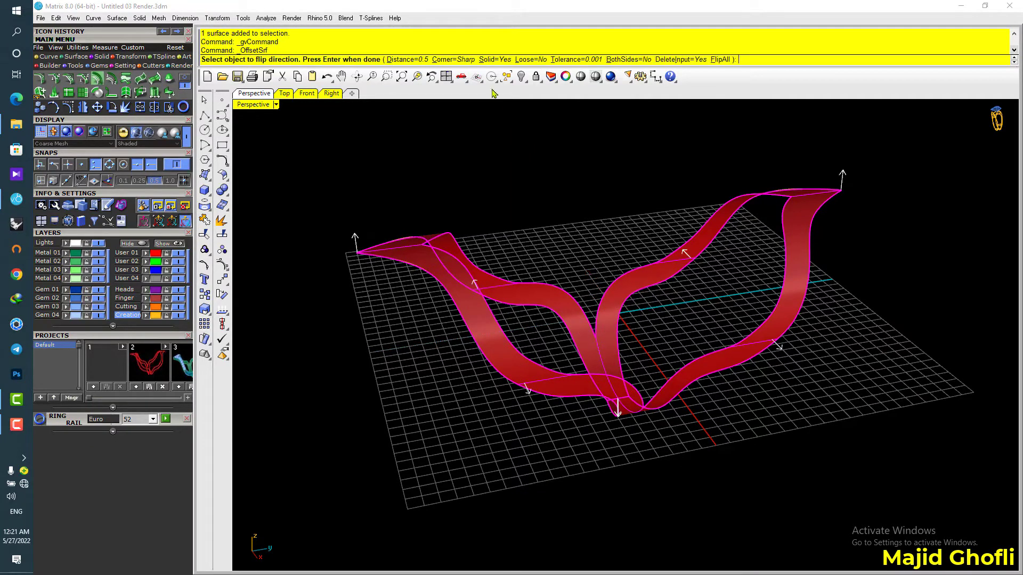
text(1.5)
key(Return)
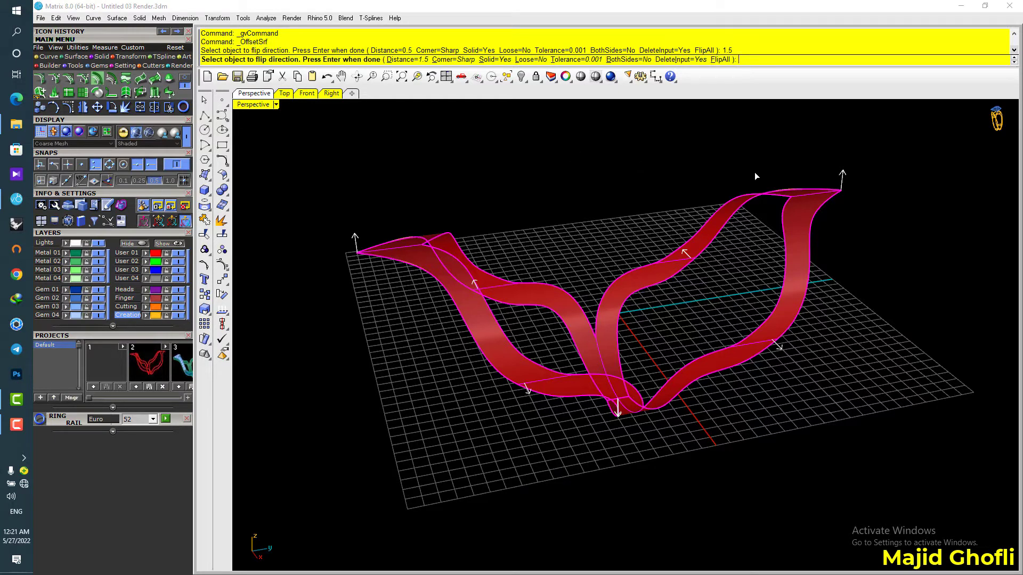
right_drag(886, 270, 765, 184)
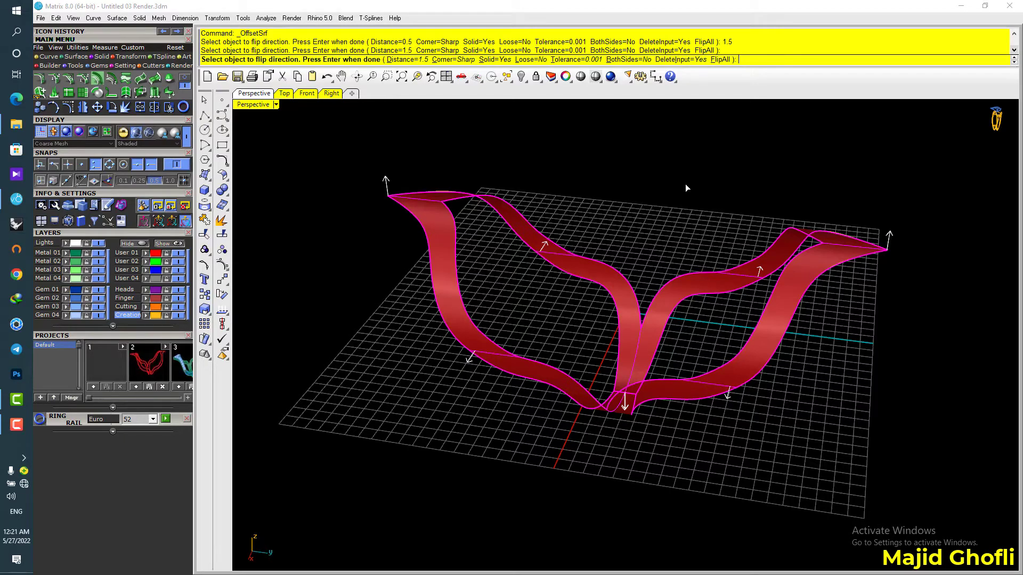
key(Return)
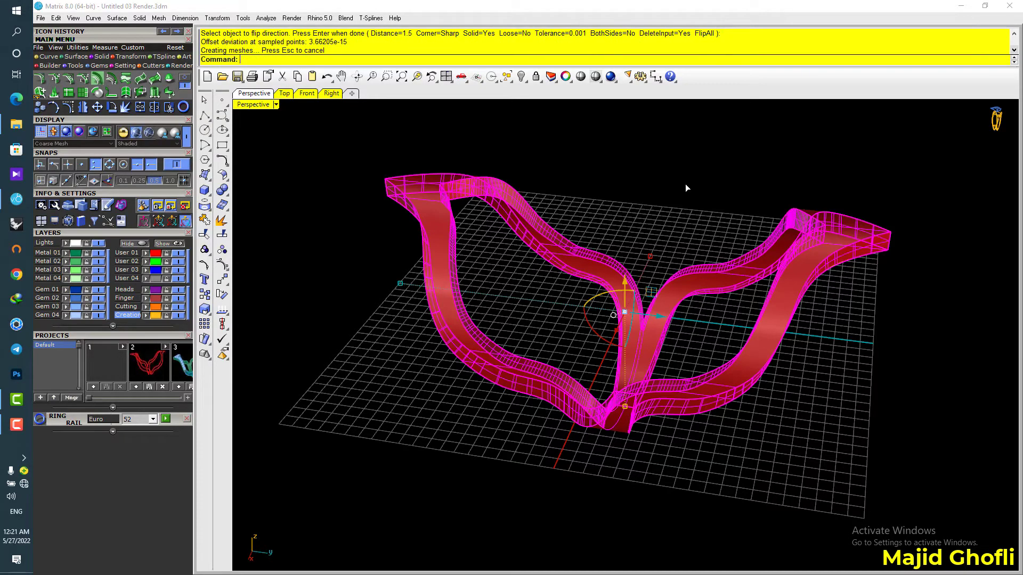
click(686, 188)
Assign the solid ring band to the Metal 01 layer.
right_drag(559, 231, 669, 228)
mouse_move(553, 286)
right_down()
mouse_move(611, 286)
mouse_move(563, 276)
mouse_move(632, 281)
mouse_move(586, 271)
mouse_move(607, 266)
mouse_move(549, 271)
right_up()
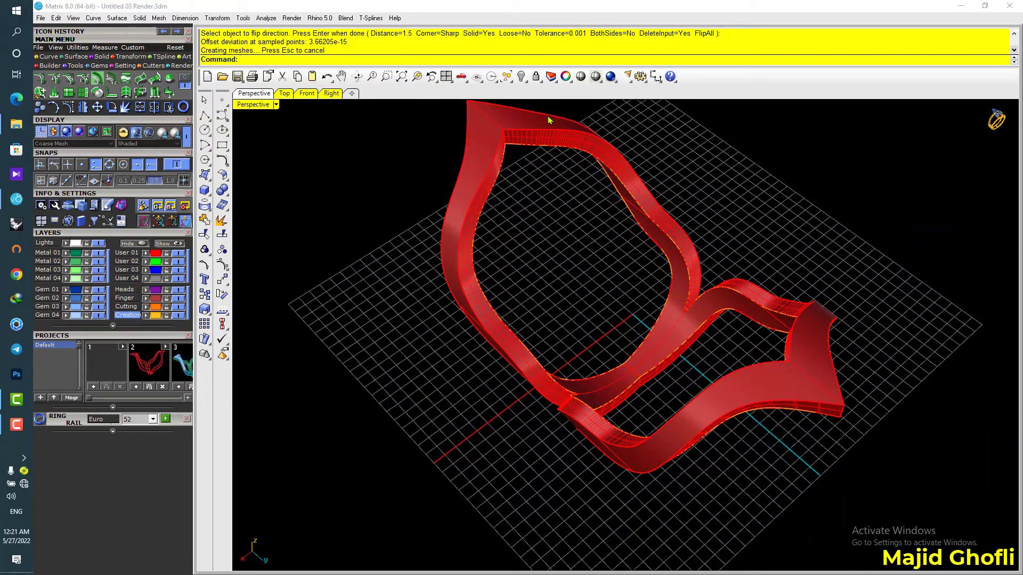
click(548, 120)
click(67, 254)
click(363, 291)
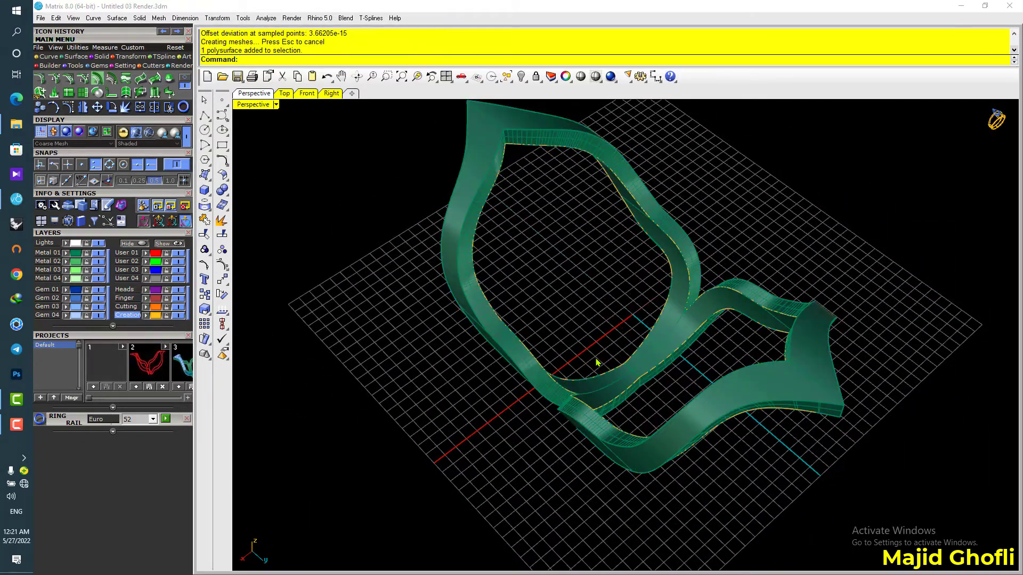
Inspect the ring band from several sides in Rendered display mode and return the perspective view to Shaded.
right_drag(598, 360, 465, 339)
right_drag(658, 326, 727, 259)
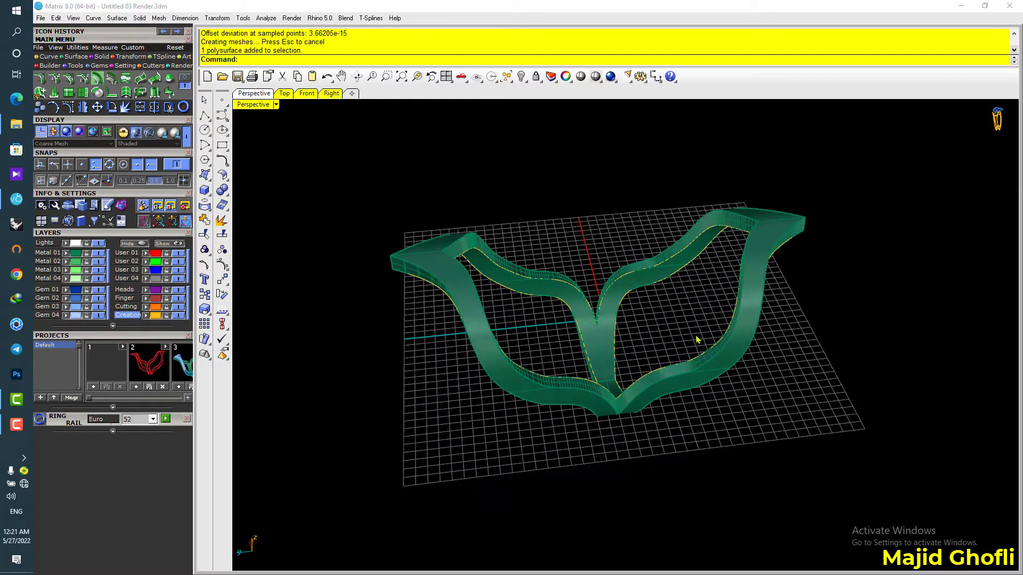
right_drag(697, 339, 383, 175)
click(276, 104)
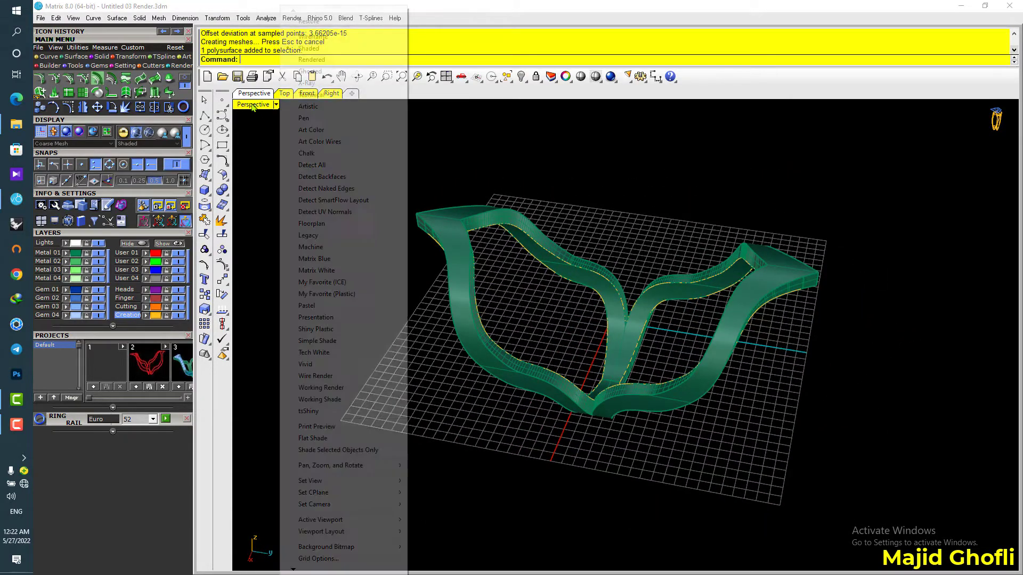
click(322, 60)
right_drag(479, 299, 481, 261)
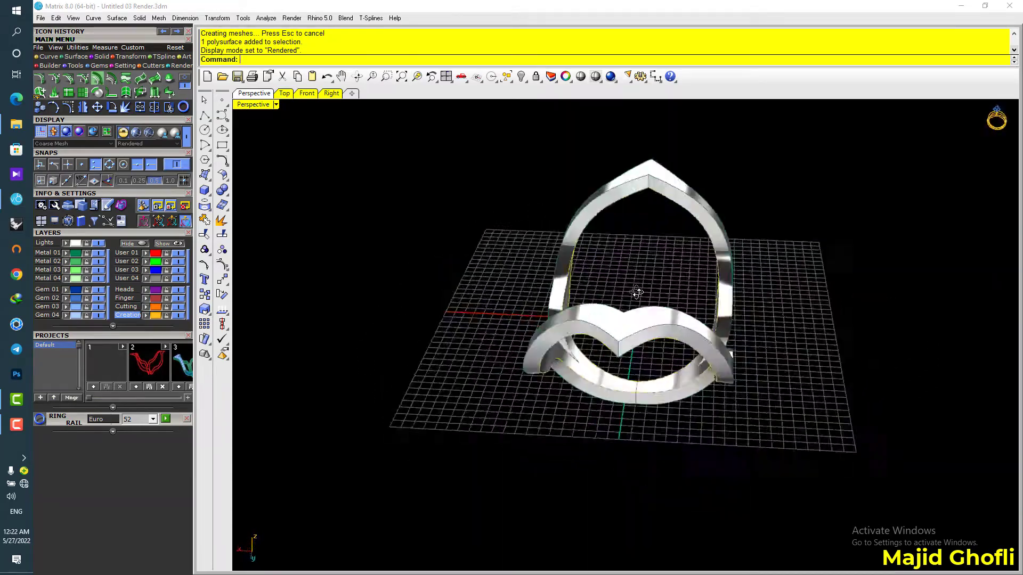
right_drag(636, 292, 731, 303)
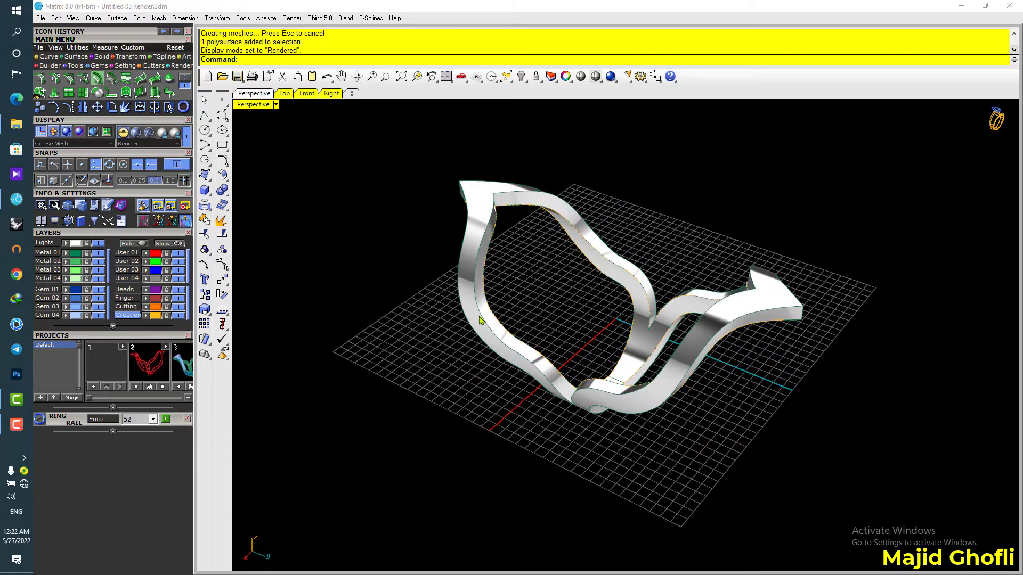
right_drag(480, 320, 728, 317)
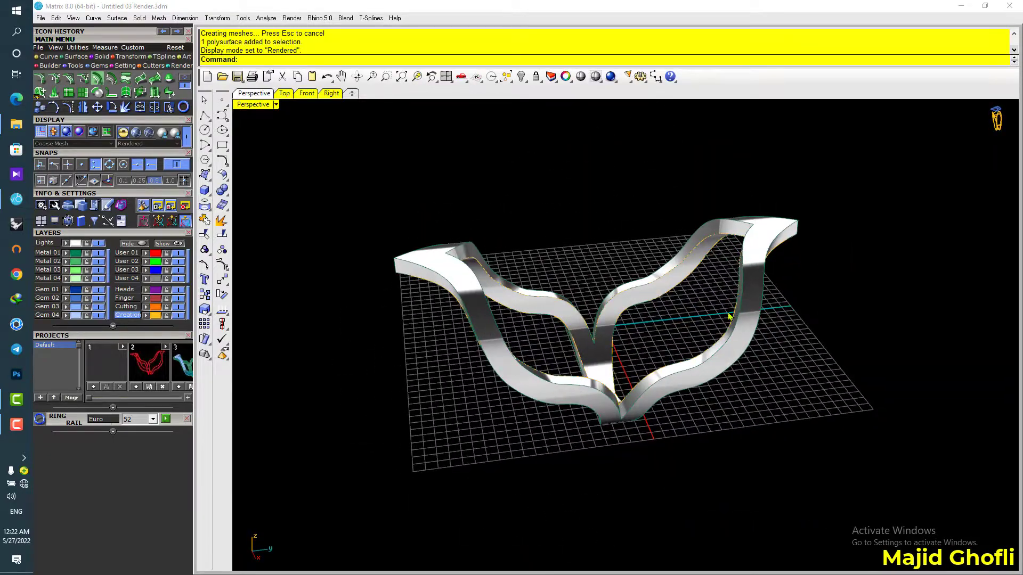
click(271, 104)
click(349, 49)
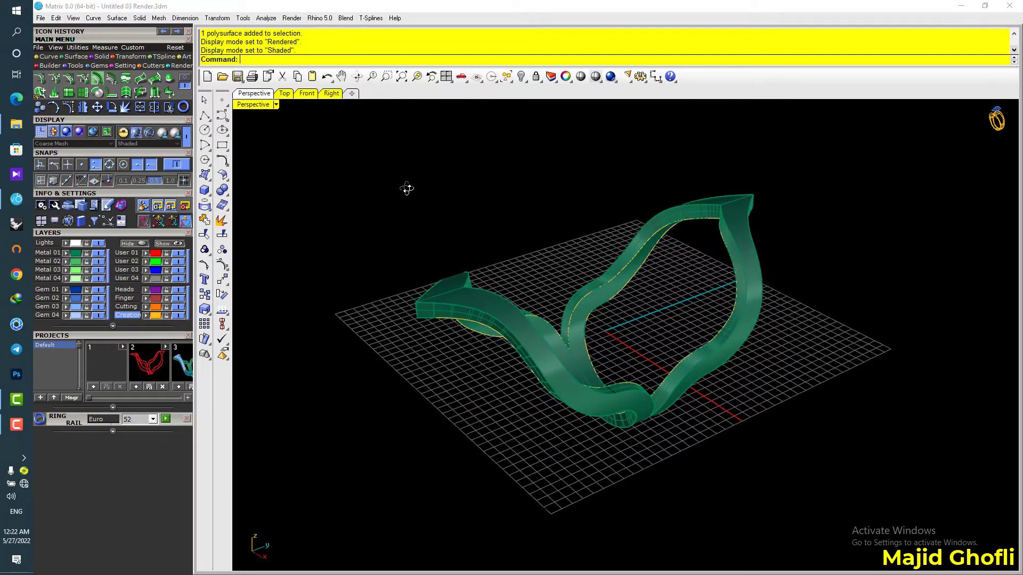
Hide the plain band with its curves and import the gem-set ring from the saved project Default_3.3dm.
click(139, 247)
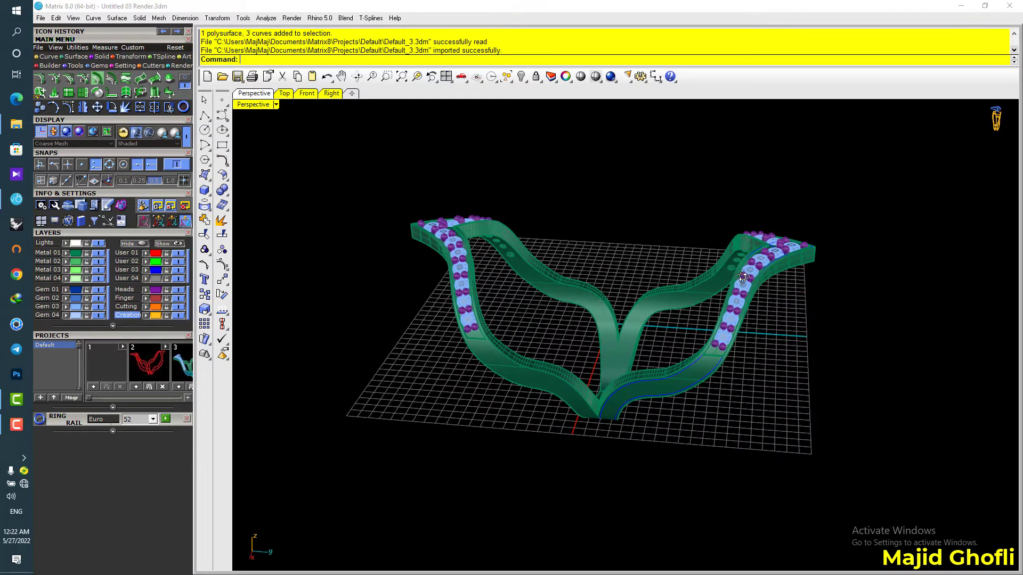
right_drag(781, 296, 474, 442)
scroll(358, 267, up, 6)
right_drag(359, 267, 462, 268)
scroll(459, 277, down, 4)
right_drag(391, 310, 638, 342)
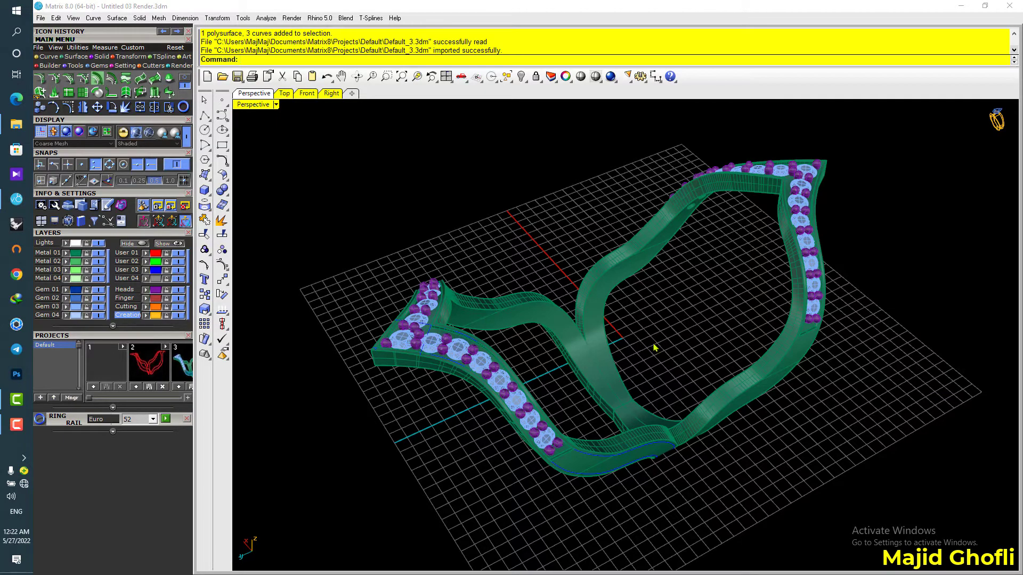
right_drag(855, 359, 395, 296)
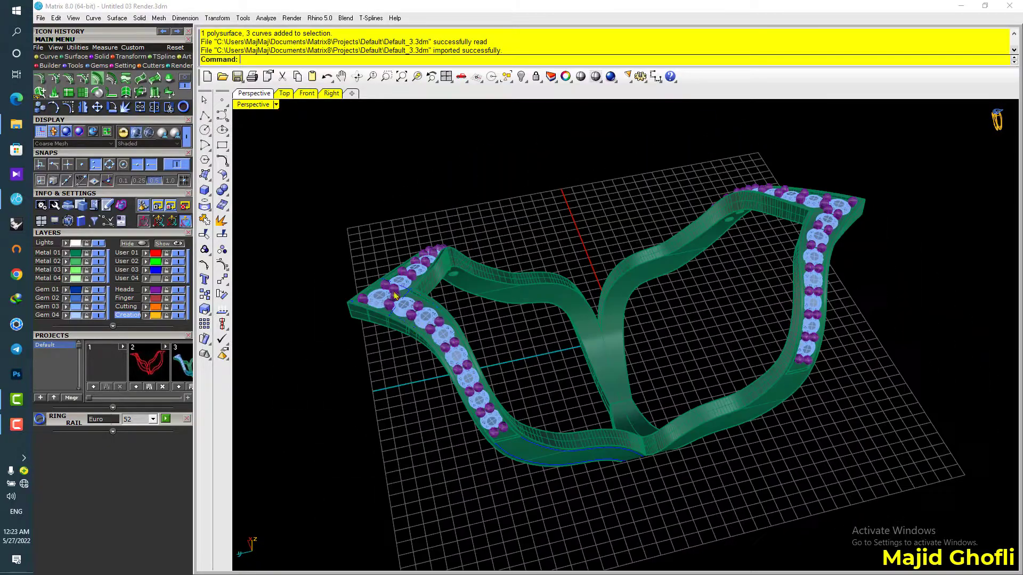
Set the perspective view's display mode to My Favorite (ICE) for the gem-set ring.
click(247, 105)
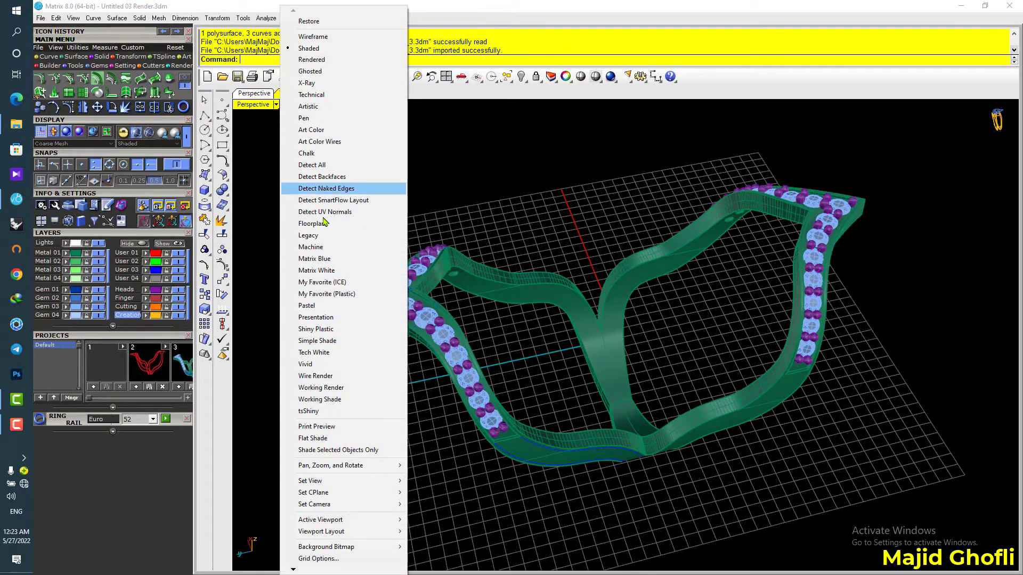
click(350, 282)
right_drag(586, 288, 535, 269)
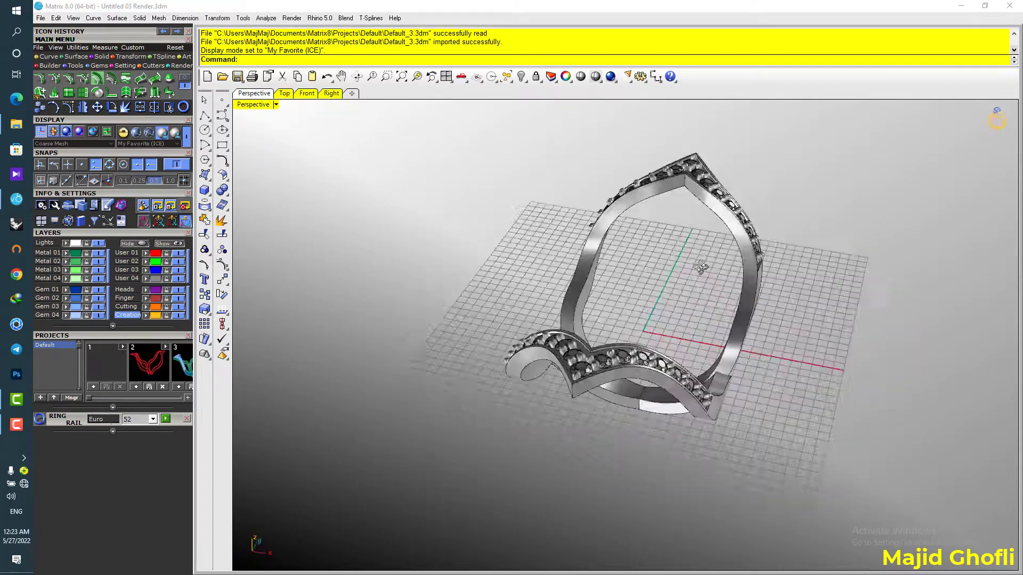